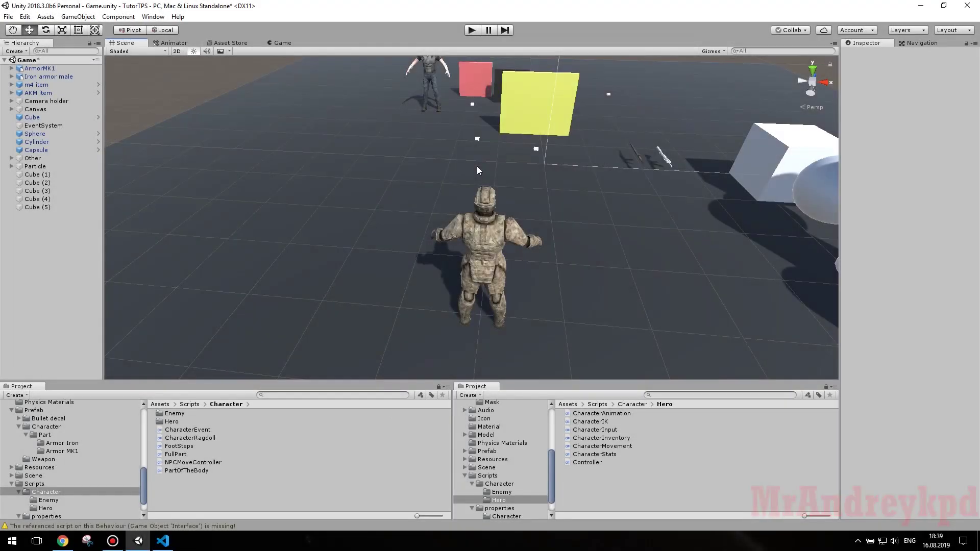
- Select the ArmorMK1 hero and open its CharacterIK script in VS Code
middle_drag(608, 237, 570, 228)
click(413, 244)
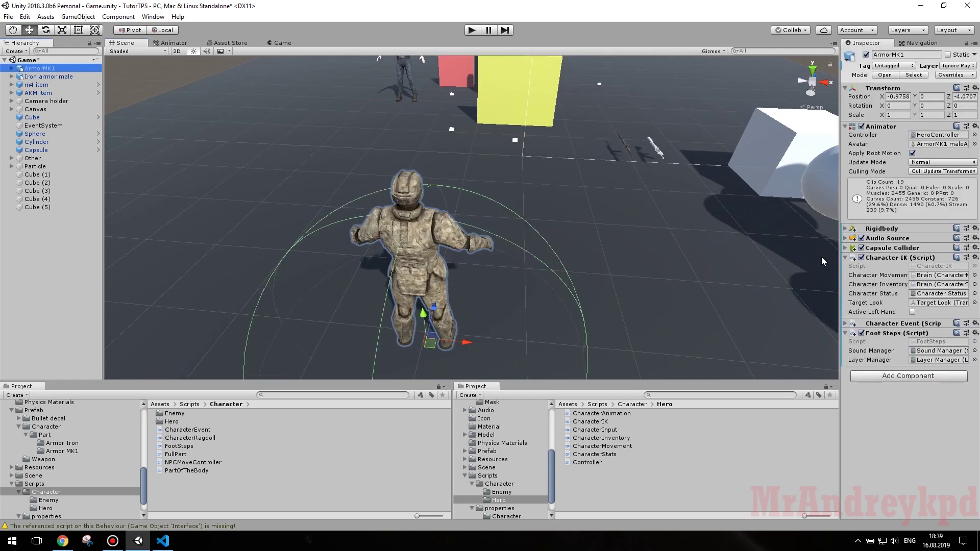
double_click(928, 269)
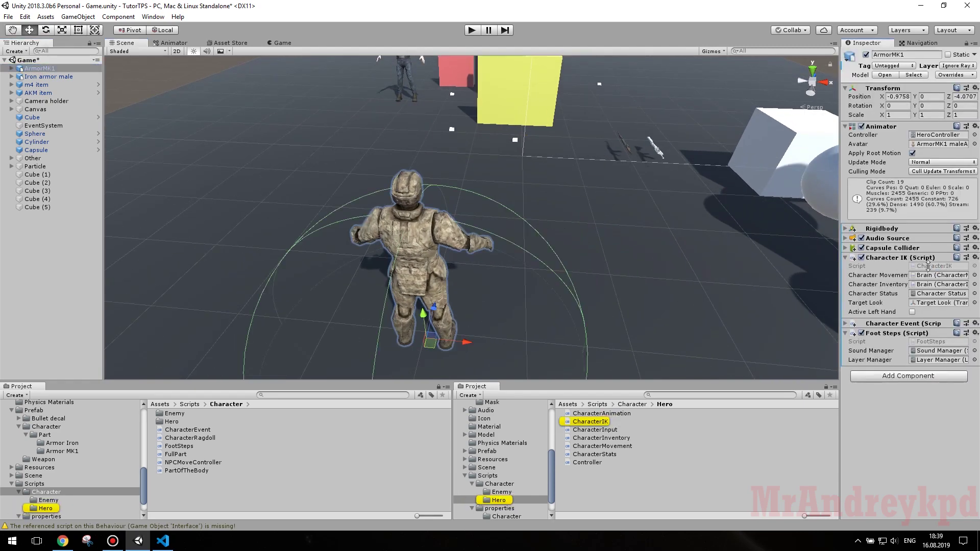
scroll(510, 275, down, 3)
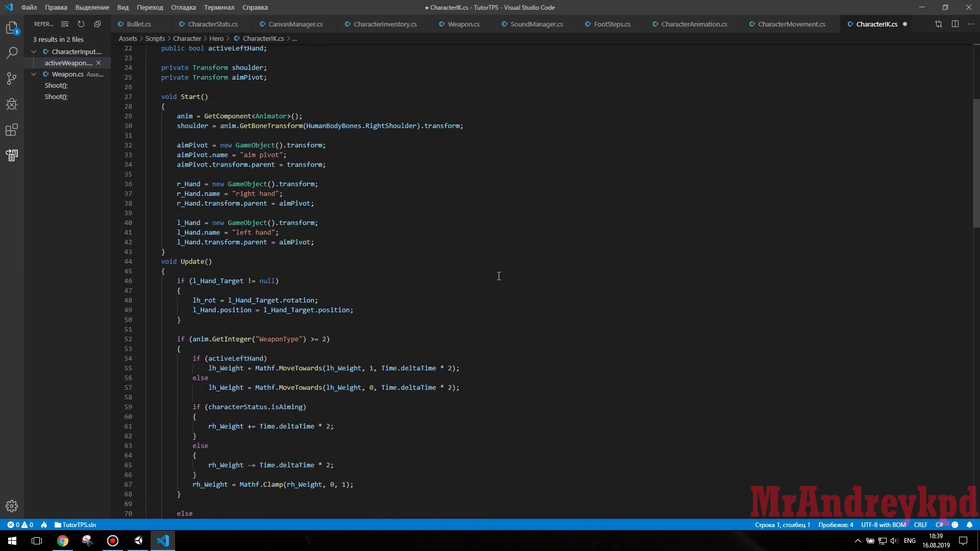
click(139, 541)
mouse_move(494, 311)
alt+mouse_down()
mouse_move(351, 230)
mouse_move(525, 182)
alt+mouse_up()
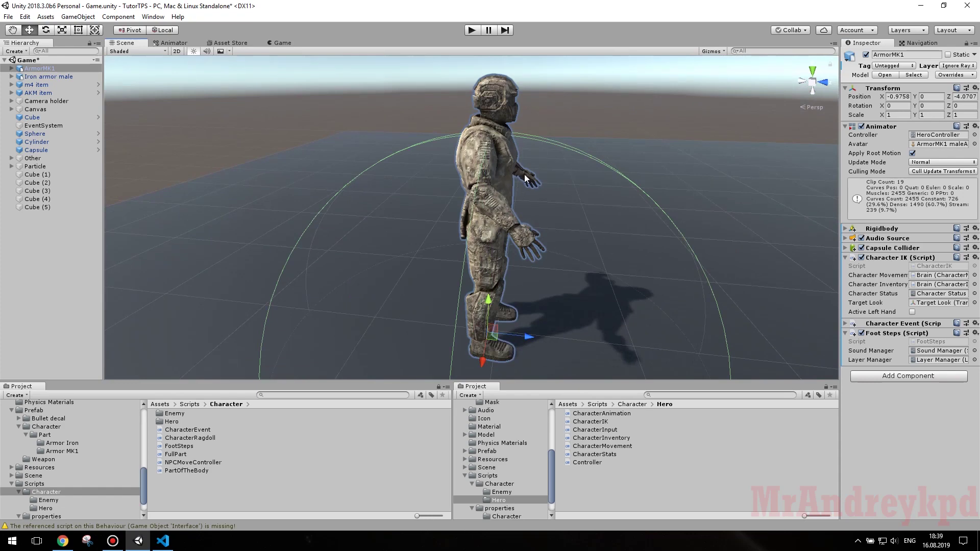
alt+drag(511, 172, 505, 197)
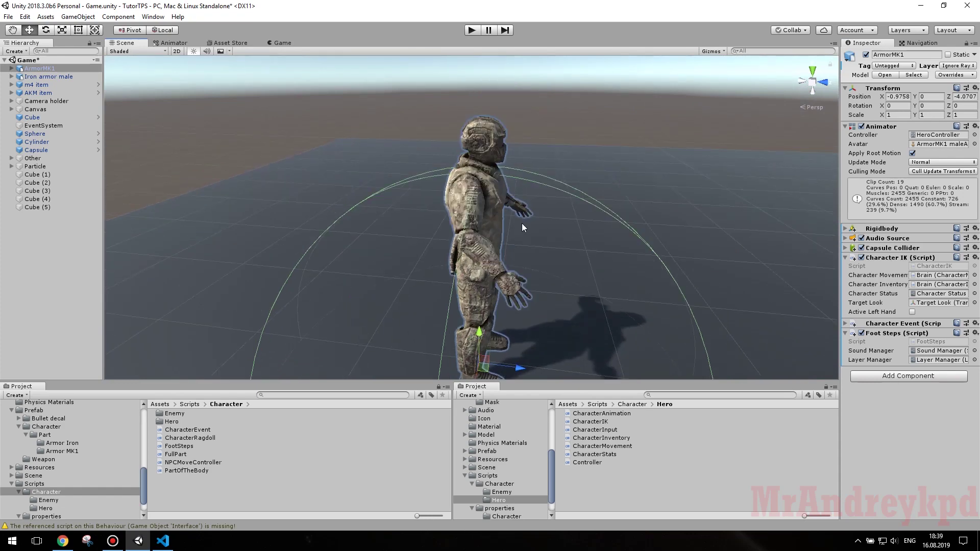
click(163, 540)
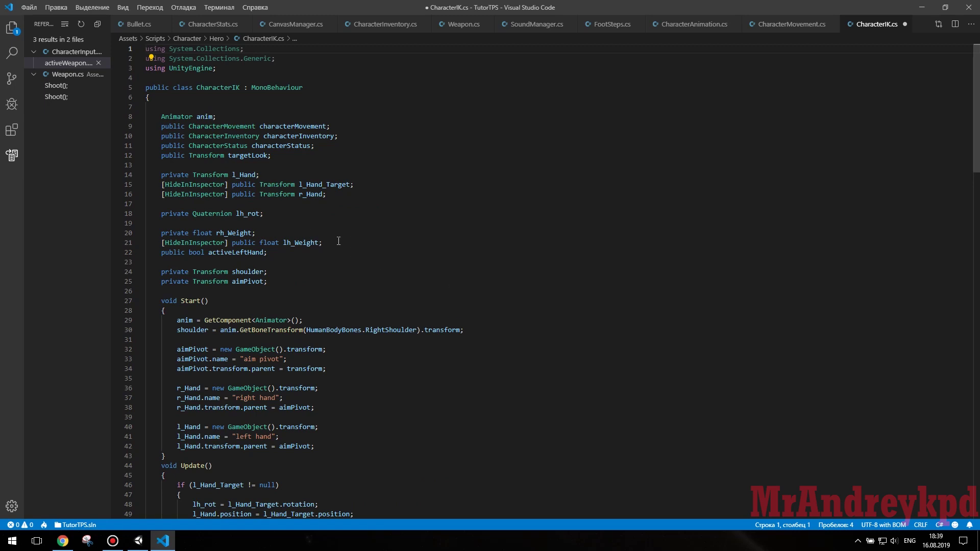
- Add oldPositionRHand and oldRotationRHand Vector3 fields below r_Hand and save
click(351, 197)
key(Return)
key(Return)
text(private old)
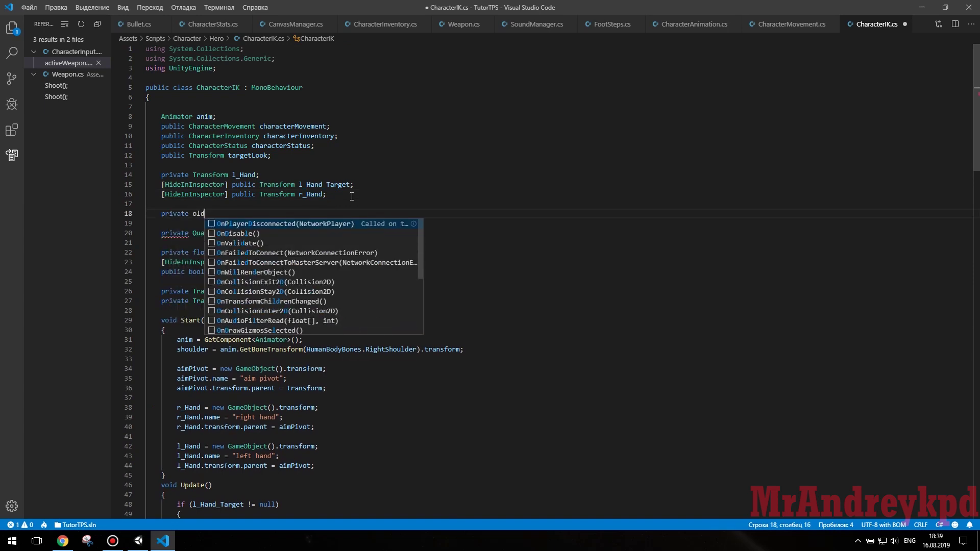
key(BackSpace)
key(BackSpace)
key(BackSpace)
text(Vector3 oldPosition)
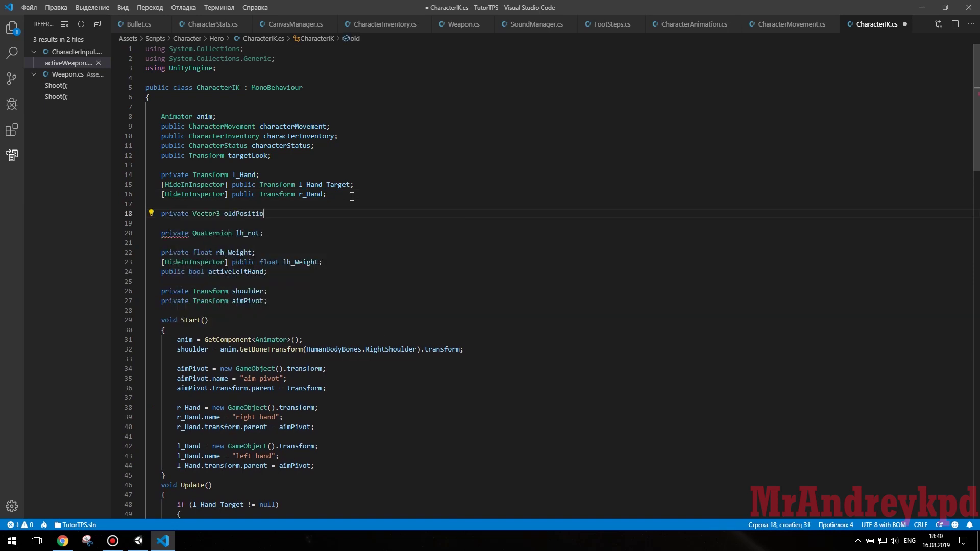
key(Return)
text(private Vector3 oldRotationRHand;)
key(ctrl+s)
- Make both new fields public with the [HideInInspector] attribute and save
alt+shift+drag(161, 184, 228, 194)
key(ctrl+c)
alt+shift+drag(161, 214, 161, 223)
key(ctrl+v)
key(ctrl+shift+Right)
text(public)
key(ctrl+s)
- Close the extra files and switch to the CharacterInventory script
middle_click(786, 23)
middle_click(694, 24)
middle_click(609, 24)
middle_click(536, 24)
click(385, 24)
- Set characterIK.oldPositionRHand from the right hand's localPosition when equipping the weapon
click(435, 239)
key(Return)
key(Return)
text(characterIK.ol)
key(Return)
text(=)
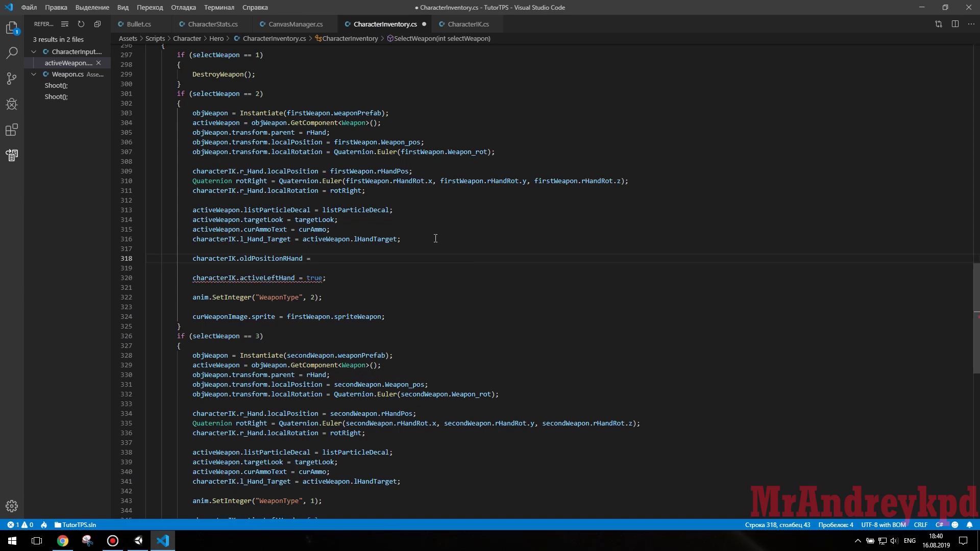
double_click(206, 259)
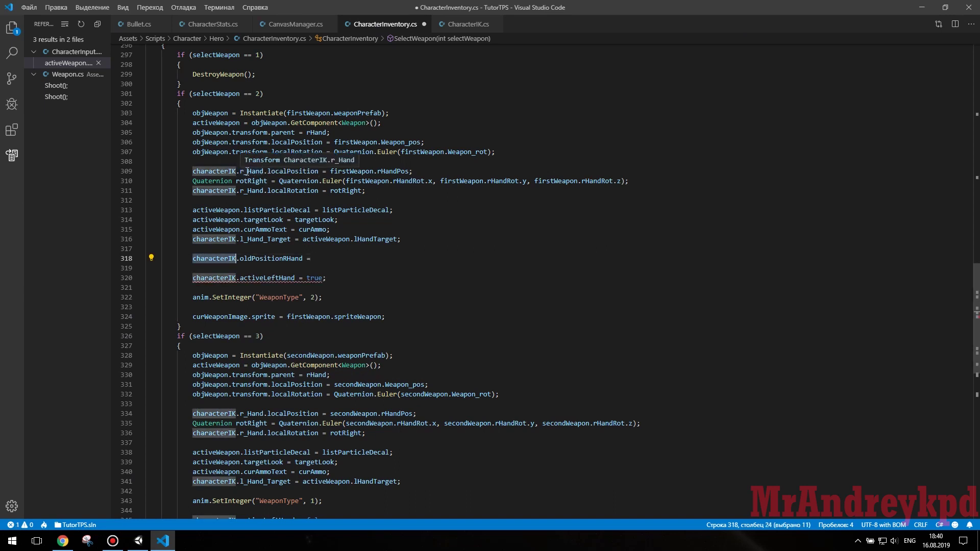
drag(193, 172, 318, 172)
key(ctrl+c)
click(446, 258)
key(ctrl+v)
- Set characterIK.oldRotationRHand from the right hand's localRotation on the next line
text(; characterIK.old)
key(Down)
key(Return)
text(=)
mouse_move(193, 191)
mouse_down()
mouse_move(330, 191)
mouse_move(318, 190)
mouse_up()
key(ctrl+c)
click(311, 268)
key(ctrl+v)
text(;)
double_click(414, 268)
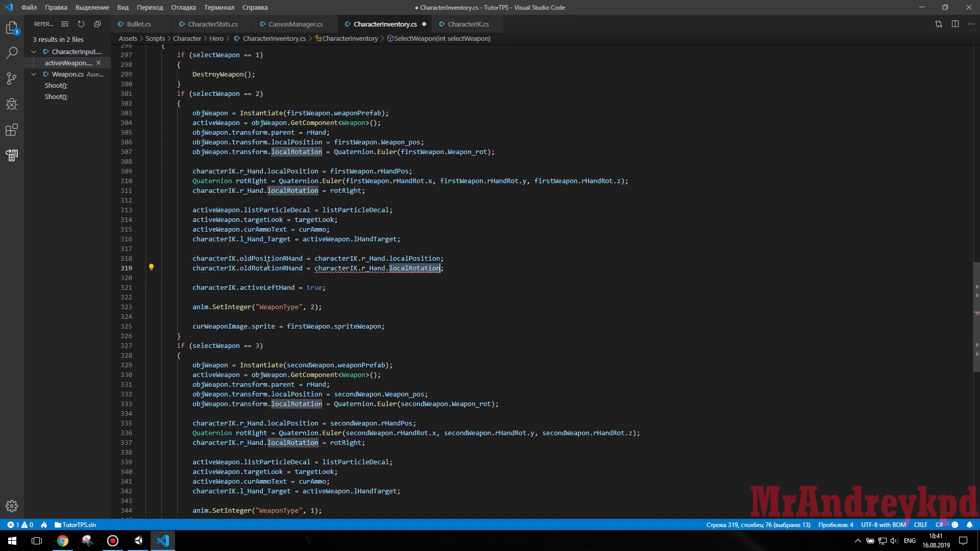
- Change oldRotationRHand's type to Quaternion and save both CharacterIK and CharacterInventory
click(470, 24)
double_click(273, 223)
text(qu)
key(Down)
key(Down)
key(Return)
key(ctrl+s)
key(ctrl+Tab)
click(447, 266)
key(ctrl+s)
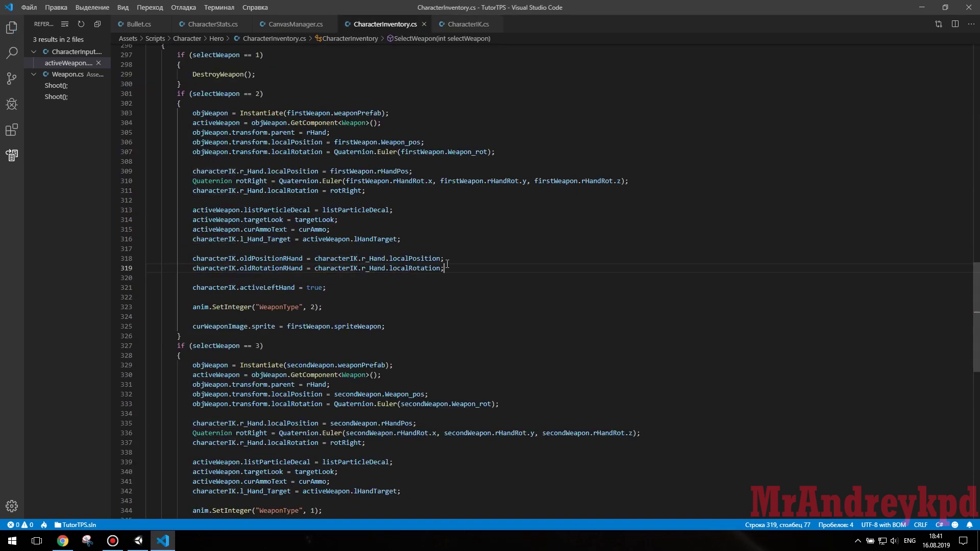
key(ctrl+Tab)
click(139, 321)
click(204, 331)
scroll(347, 121, up, 3)
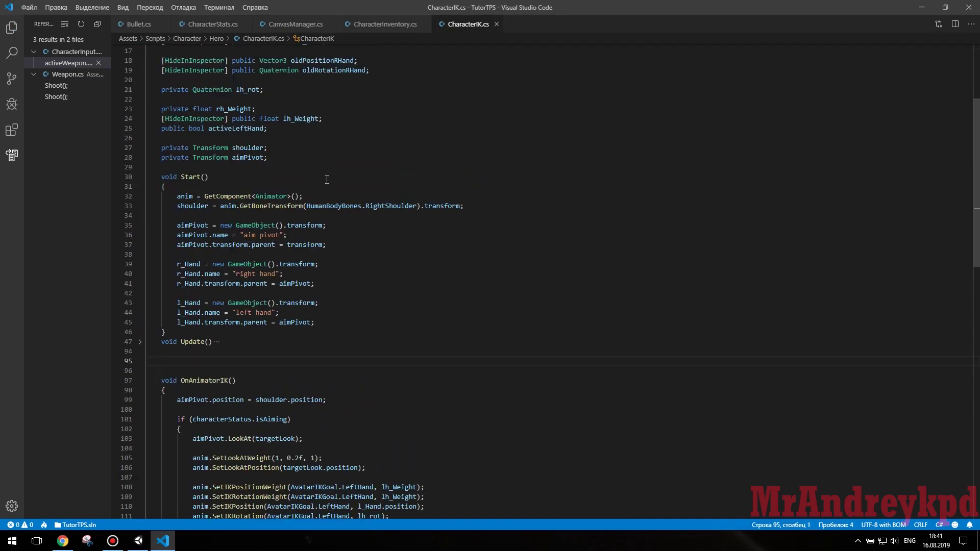
- In Update, begin a Vector3.Slerp line assigning r_Hand's position
drag(370, 121, 151, 110)
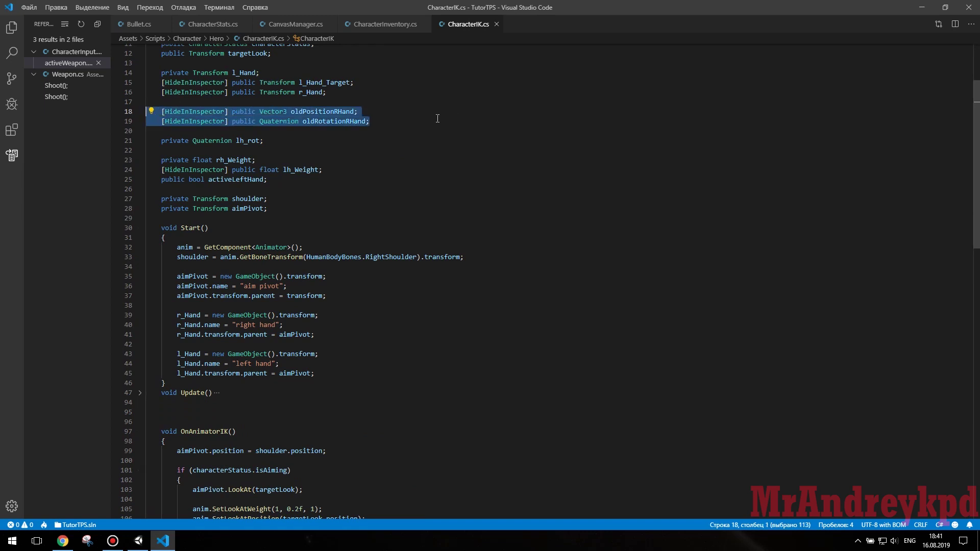
click(302, 111)
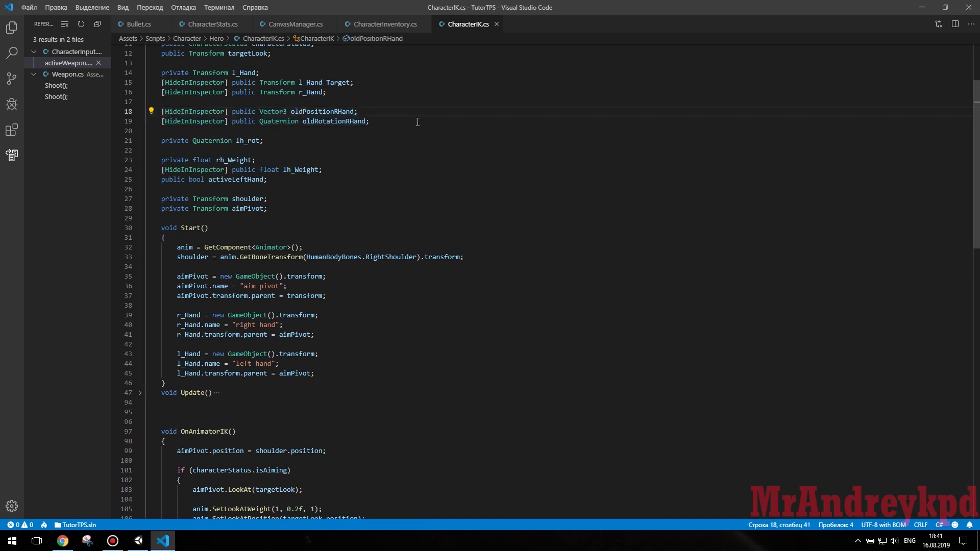
click(140, 392)
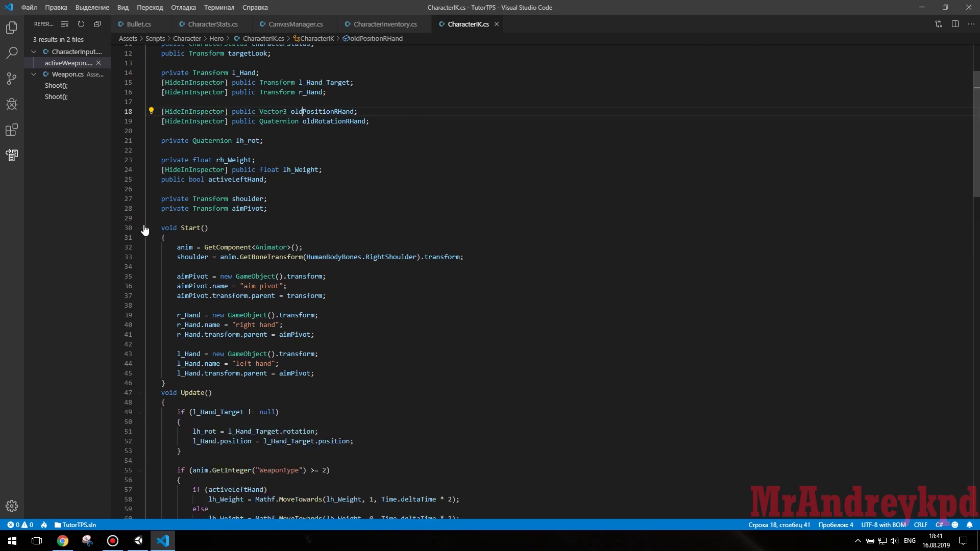
click(139, 227)
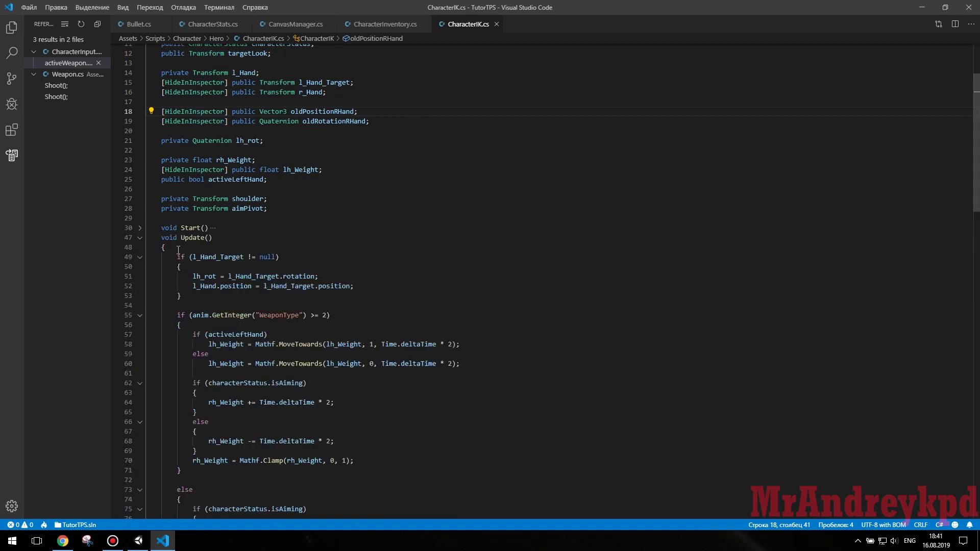
click(190, 301)
key(Return)
key(Return)
key(Up)
text(r_Hand.transform.position = )
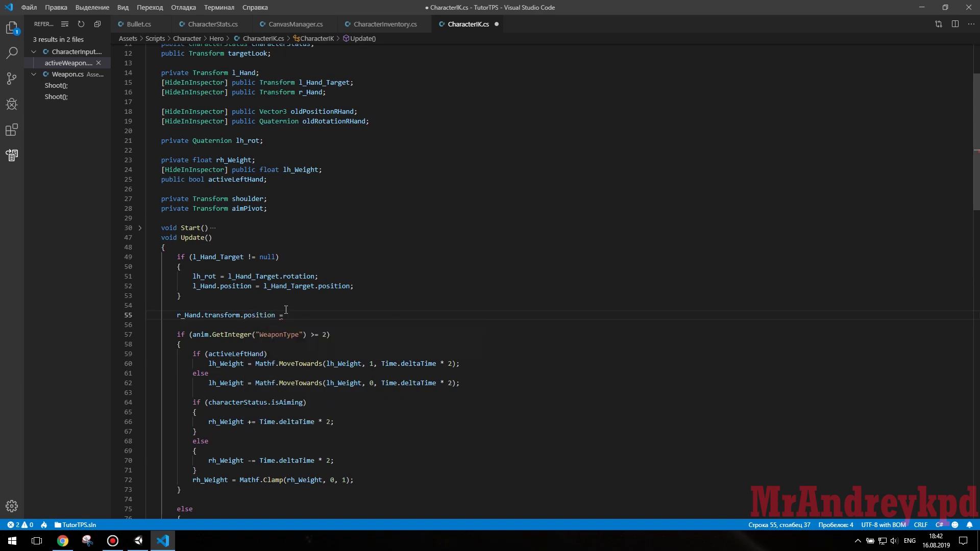
text(Vector3.Slerp()
- Slerp r_Hand's localPosition toward oldPositionRHand at Time.deltaTime * 5
double_click(258, 315)
text(localPosition)
drag(176, 315, 295, 315)
key(ctrl+c)
click(362, 315)
key(ctrl+v)
text(, old)
key(Tab)
text(, Time.deltaTime * 5);)
- Add a second line targeting r_Hand.transform.localRotation
drag(176, 315, 296, 315)
key(ctrl+c)
key(Down)
key(ctrl+v)
key(Return)
double_click(238, 325)
text(loca)
key(Down)
key(Down)
key(Tab)
- Assign it a Quaternion.Slerp toward the stored rotation and fill in the arguments
text(= Qua)
key(Tab)
text(.Sl)
key(Tab)
text(()
key(shift+alt+f)
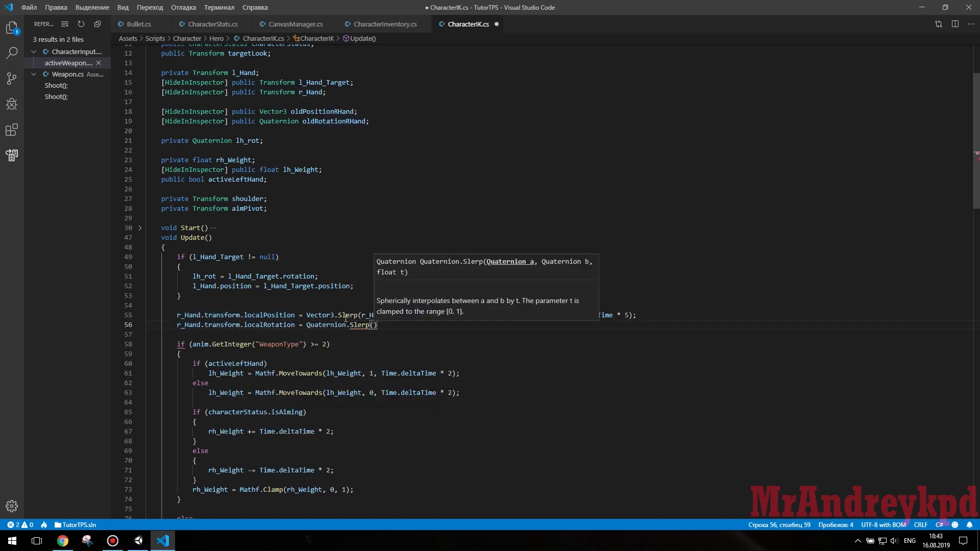
key(ctrl+v)
drag(374, 325, 492, 325)
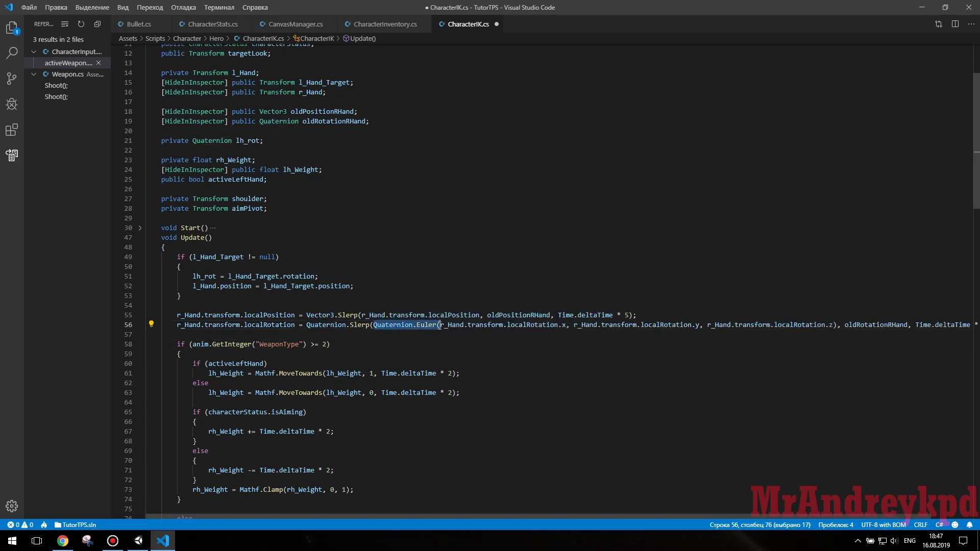
click(493, 325)
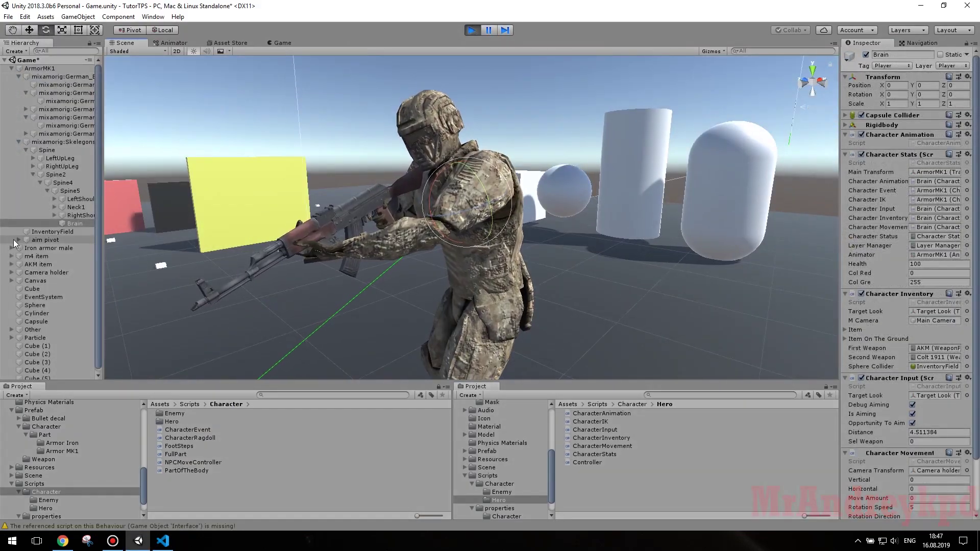
- In play mode, move and rotate the right hand under aim pivot, then stop playing
click(17, 240)
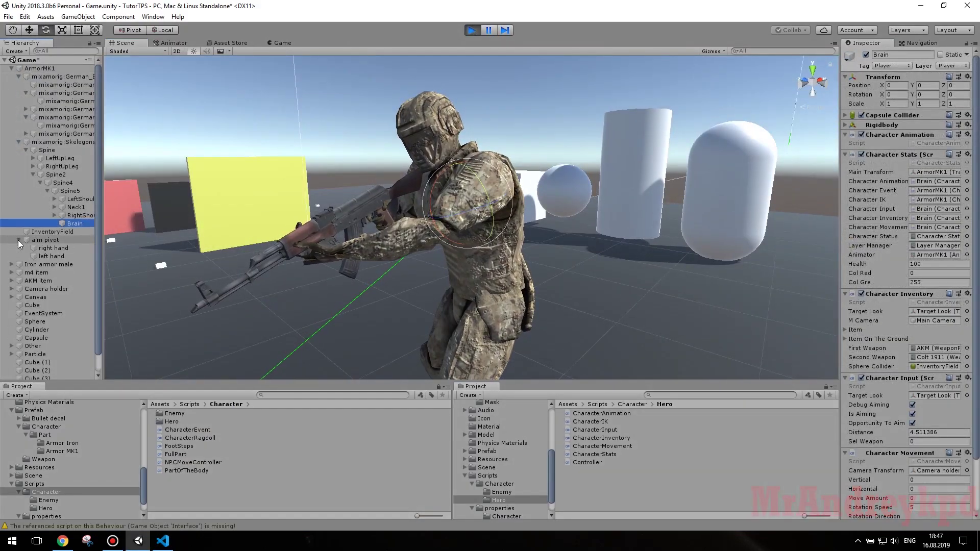
click(50, 248)
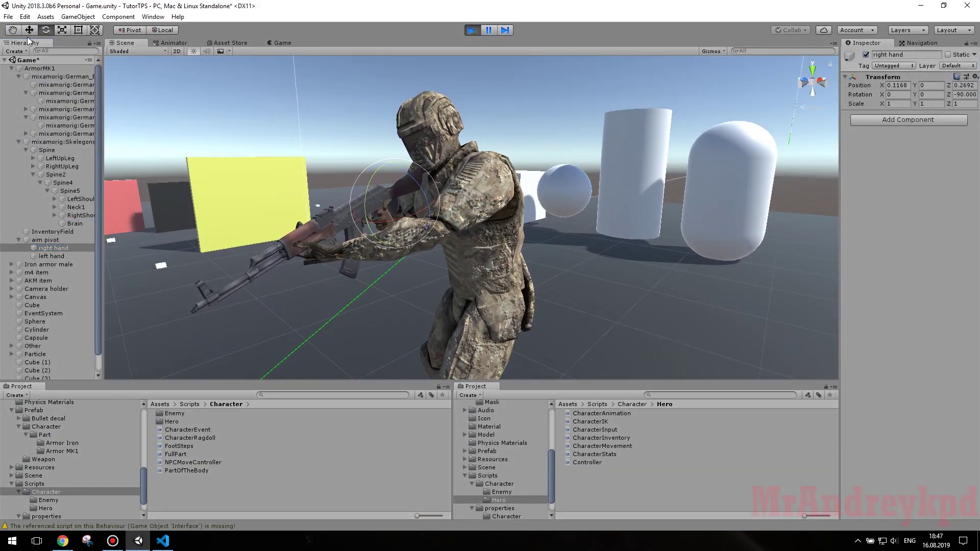
key(w)
mouse_move(359, 225)
mouse_down()
mouse_move(368, 150)
mouse_move(385, 214)
mouse_move(390, 204)
mouse_up()
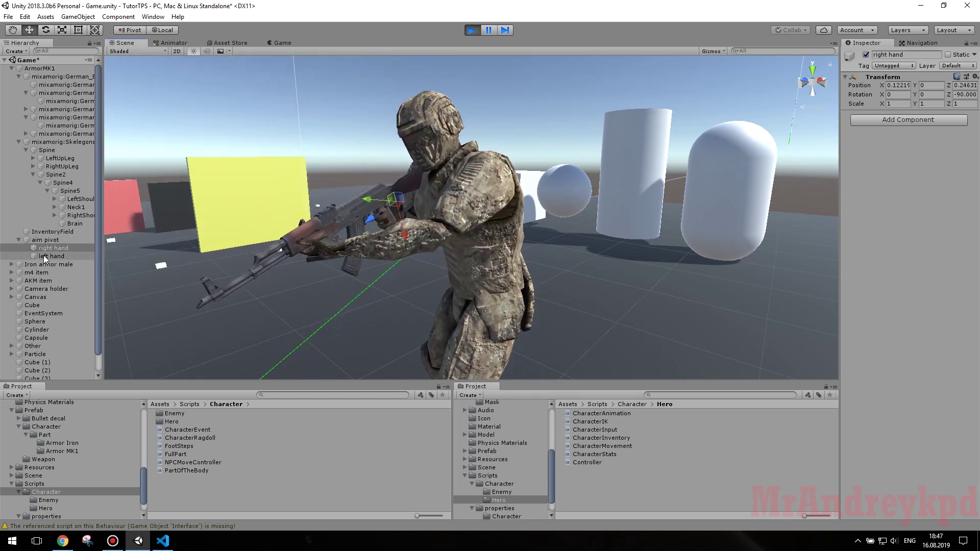
click(46, 29)
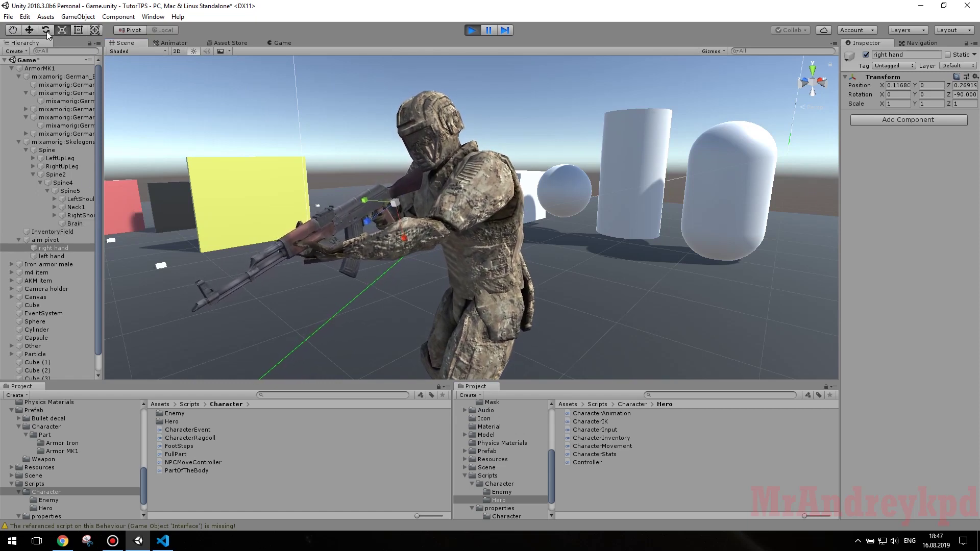
mouse_move(369, 191)
mouse_down()
mouse_move(363, 186)
mouse_move(408, 187)
mouse_move(384, 176)
mouse_up()
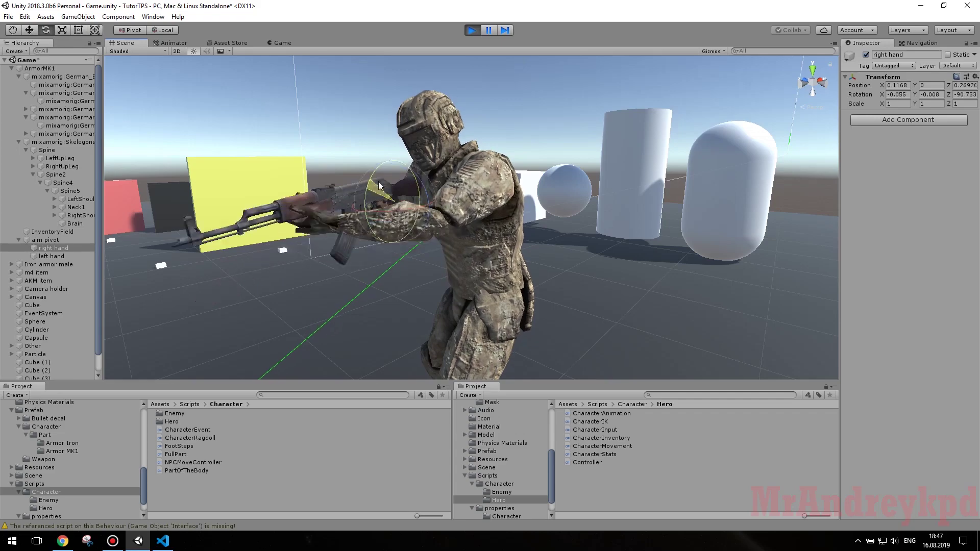
key(ctrl+p)
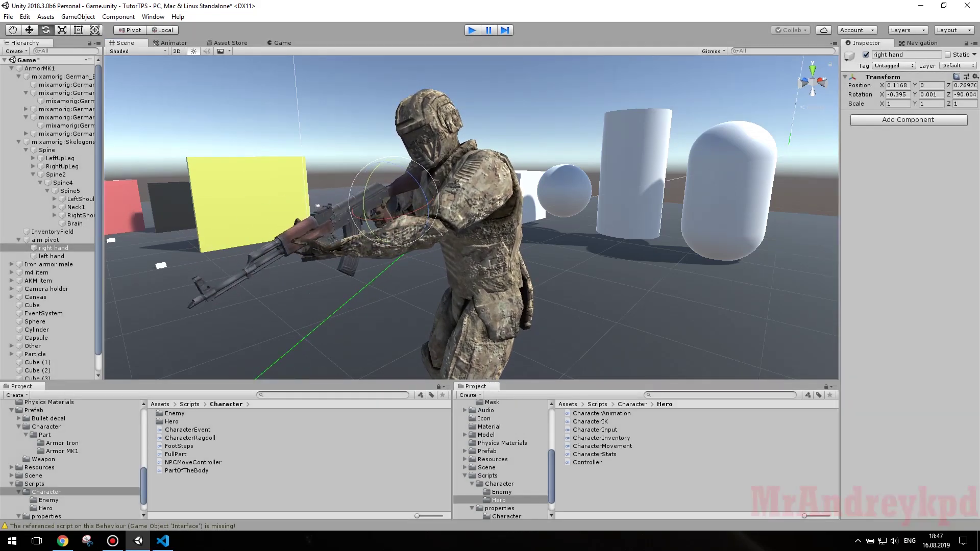
- Back in CharacterIK.cs, fold OnAnimatorIK and place the cursor above it
click(163, 540)
scroll(143, 203, down, 5)
scroll(144, 203, down, 7)
scroll(143, 203, up, 5)
scroll(143, 203, down, 11)
click(139, 292)
click(193, 271)
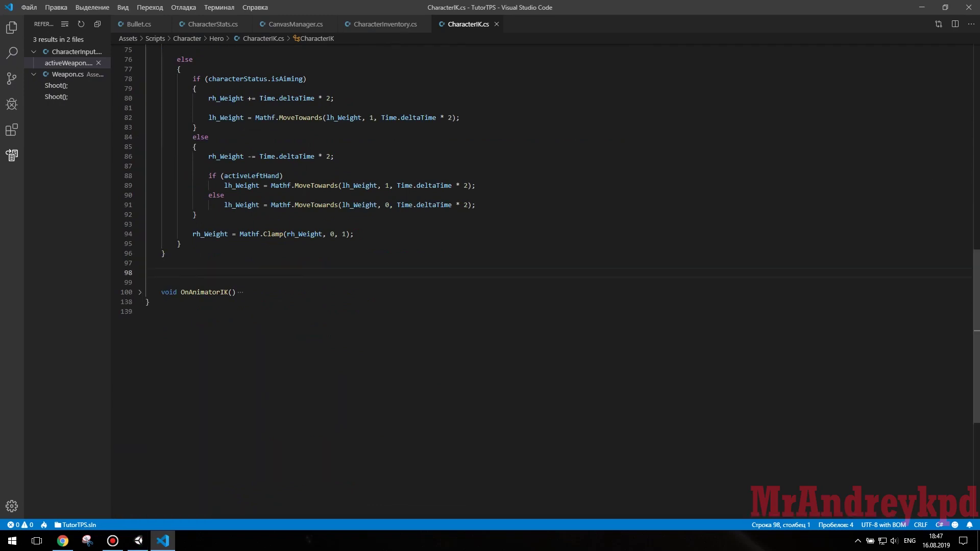
- Declare a public Recoil method taking a recoil parameter in CharacterIK
key(Tab)
text(public void Recoil(float recoil)
key(Return)
text({)
key(Return)
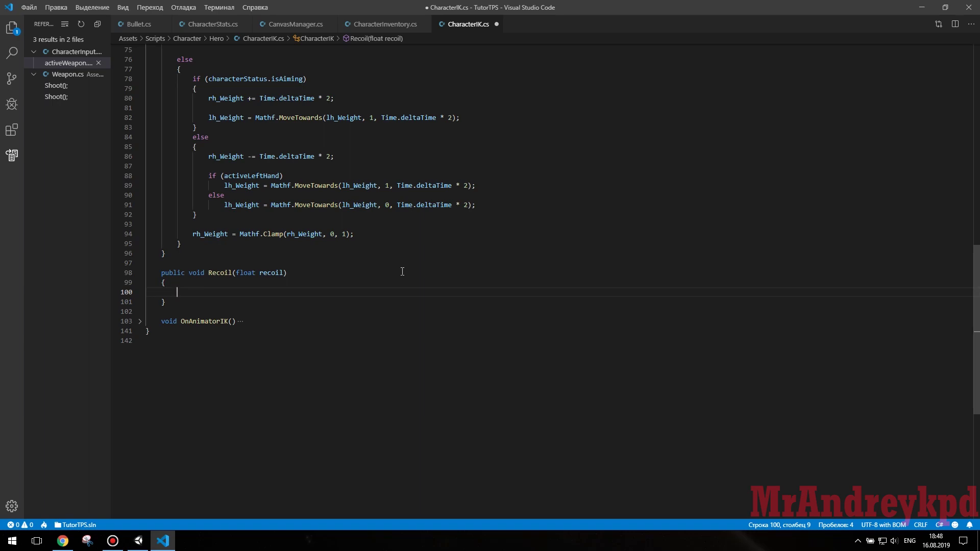
- Replace the Slerp calls on lines 55–56 with MoveTowards and RotateTowards, and save
scroll(390, 266, up, 4)
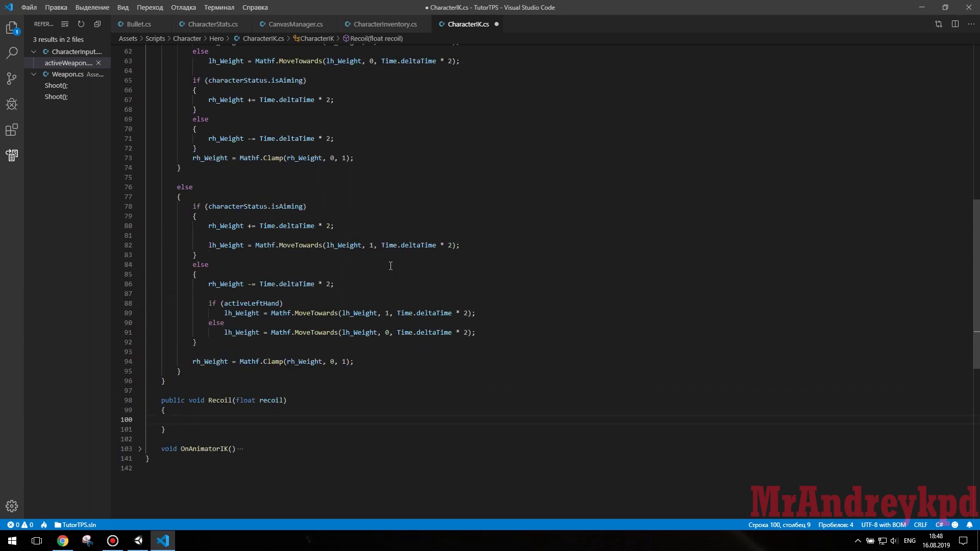
scroll(390, 266, up, 5)
scroll(284, 174, up, 3)
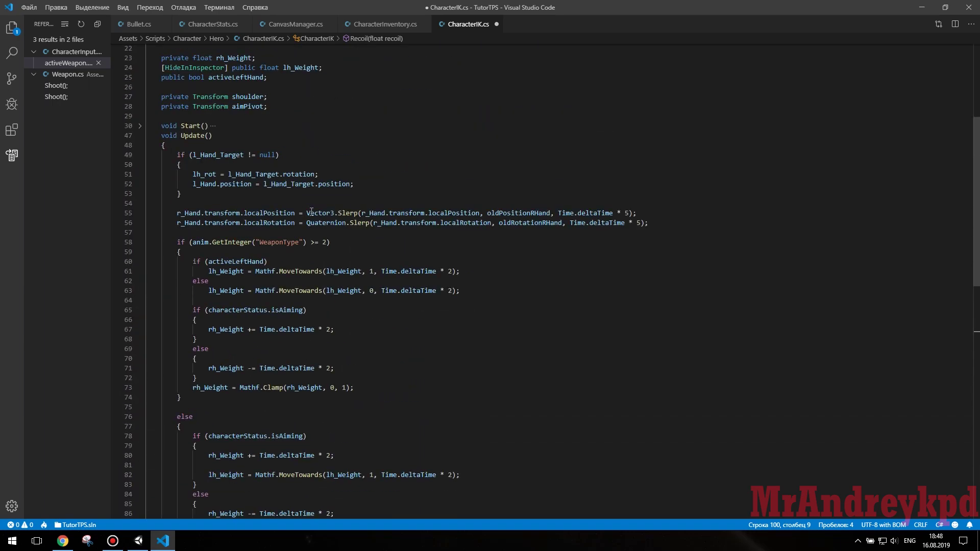
double_click(348, 213)
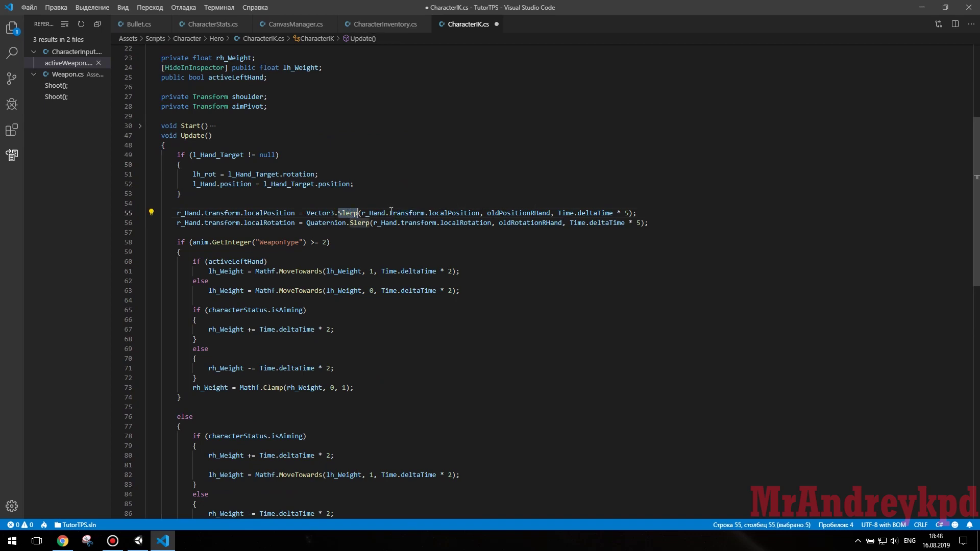
text(Mo)
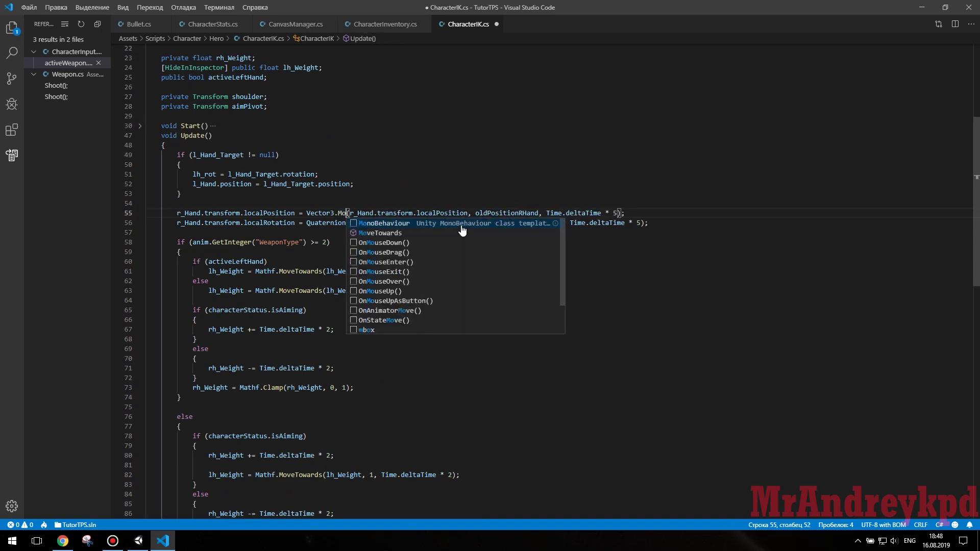
key(Down)
key(Return)
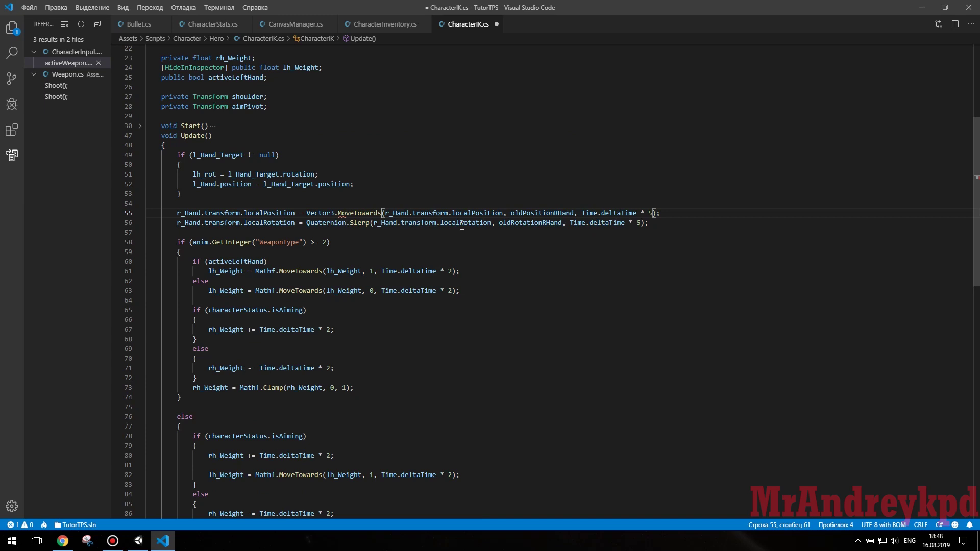
double_click(365, 223)
text(mov)
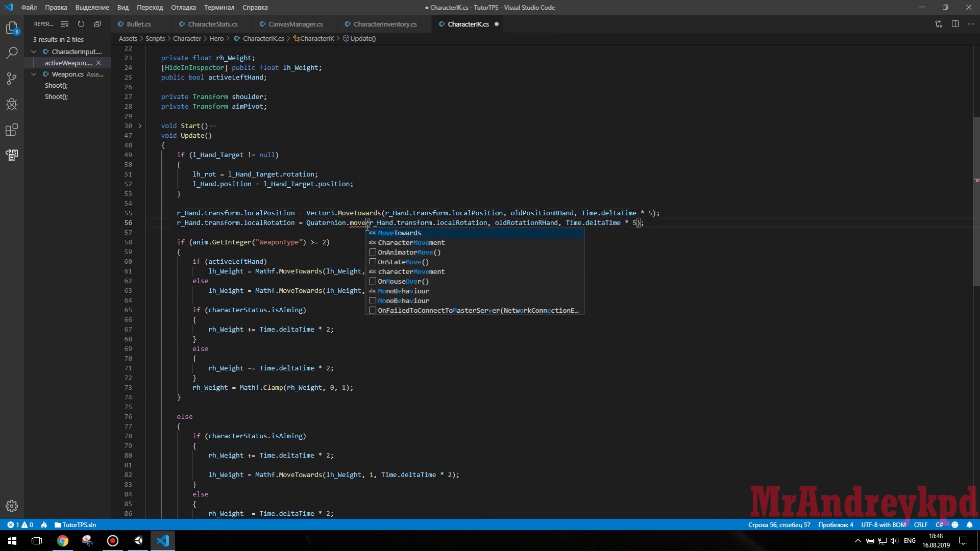
key(BackSpace)
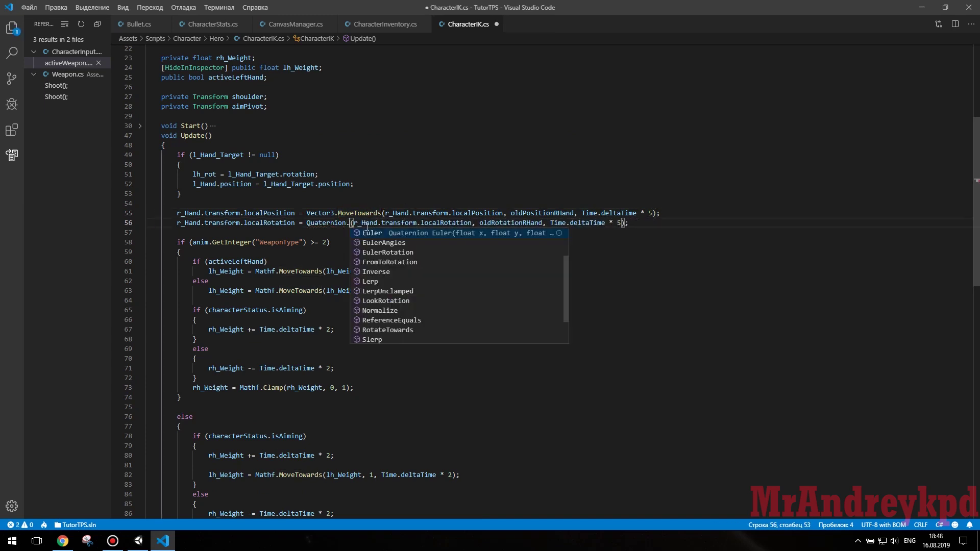
key(Up)
key(Up)
key(Up)
key(Return)
key(ctrl+s)
- Inside Recoil, add an if block for r_Hand at oldPositionRHand that offsets localPosition backward
scroll(399, 271, down, 3)
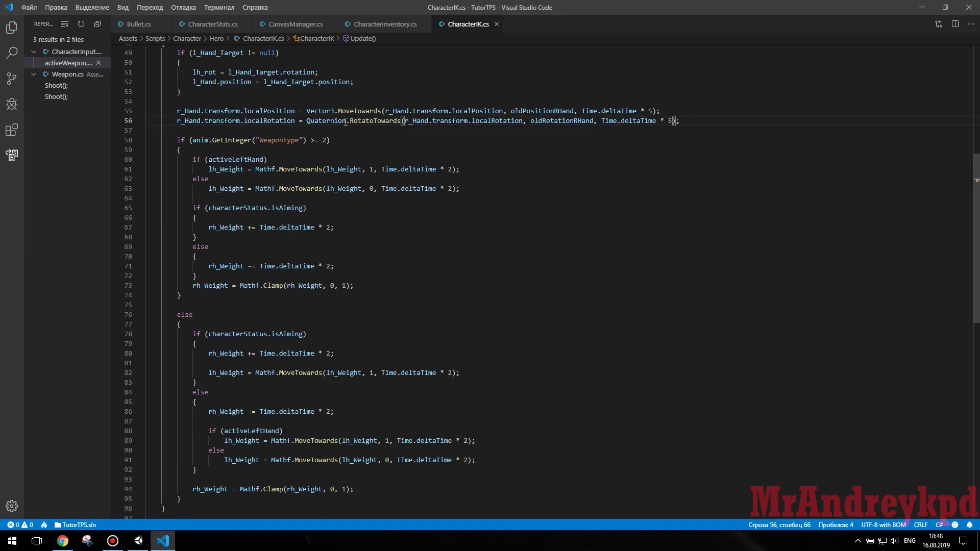
mouse_move(680, 121)
mouse_down()
mouse_move(194, 105)
mouse_move(140, 112)
mouse_up()
scroll(261, 305, down, 3)
click(200, 444)
key(Tab)
key(Tab)
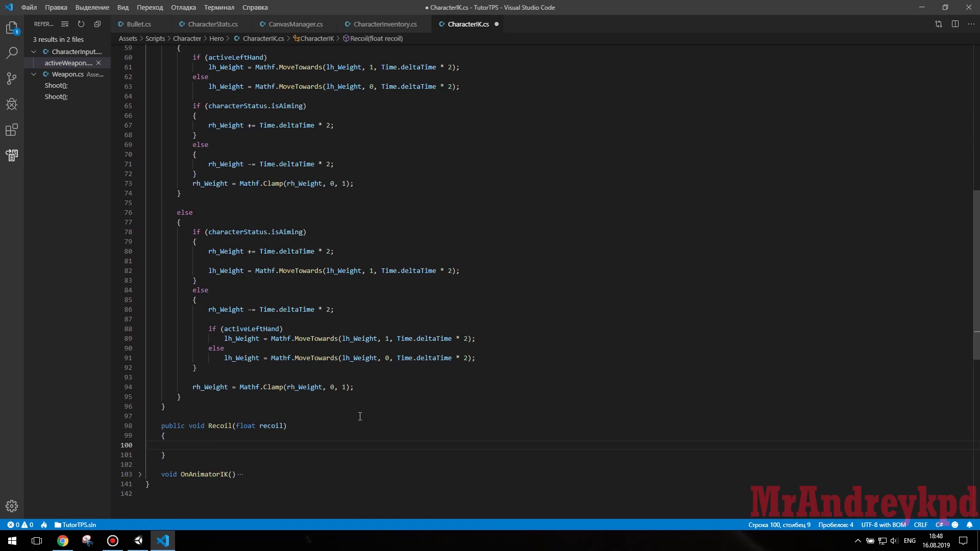
text(if(r_Hand.localPosition)
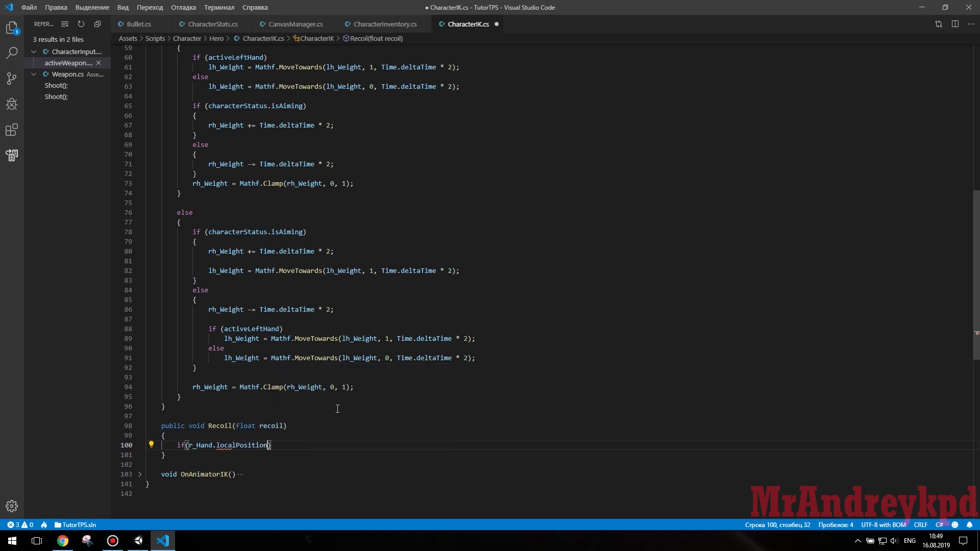
text( == old)
key(Tab)
key(End)
key(Return)
text({)
key(Return)
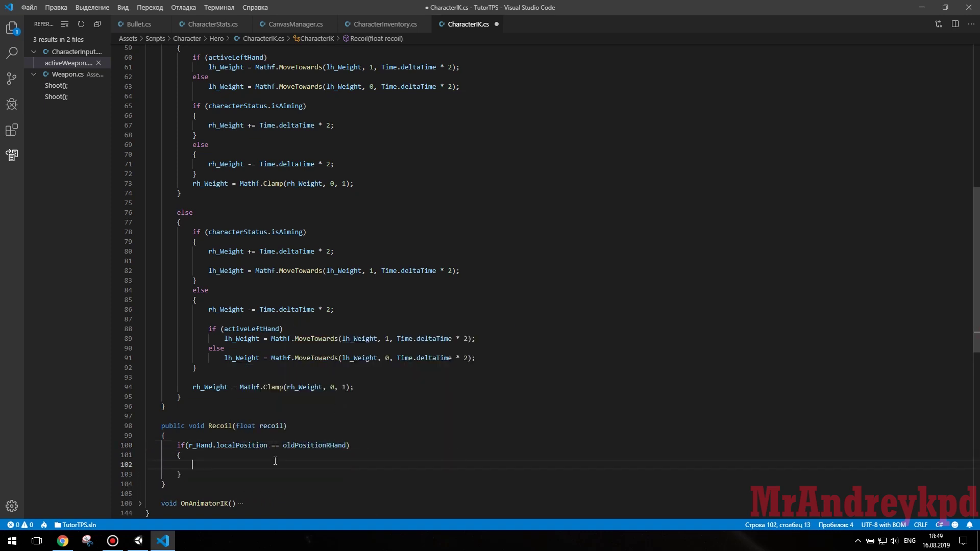
drag(187, 445, 351, 445)
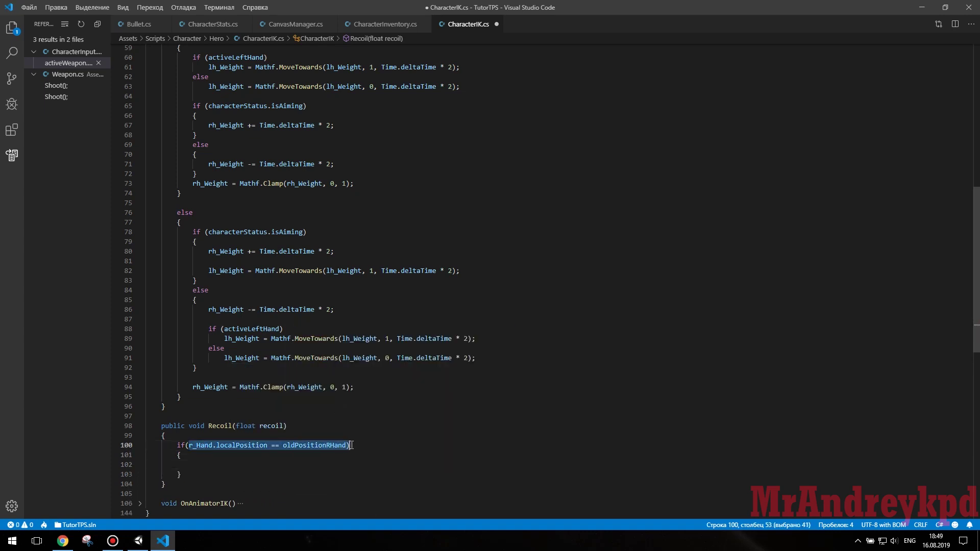
click(328, 461)
scroll(306, 453, down, 3)
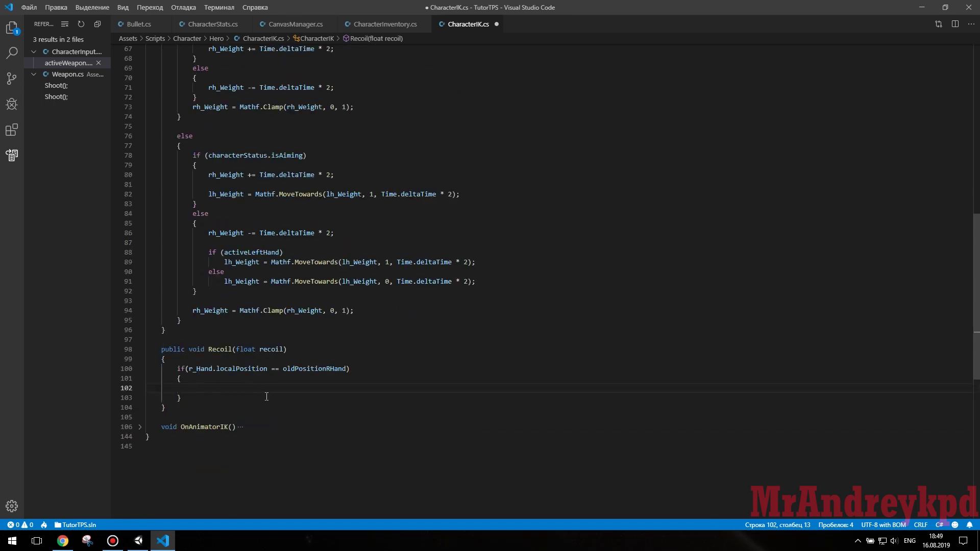
text(r_Hand.localPosition = )
text(+= Vector3)
key(BackSpace)
key(BackSpace)
key(BackSpace)
text(new Vector3(0,0, -0.1f);)
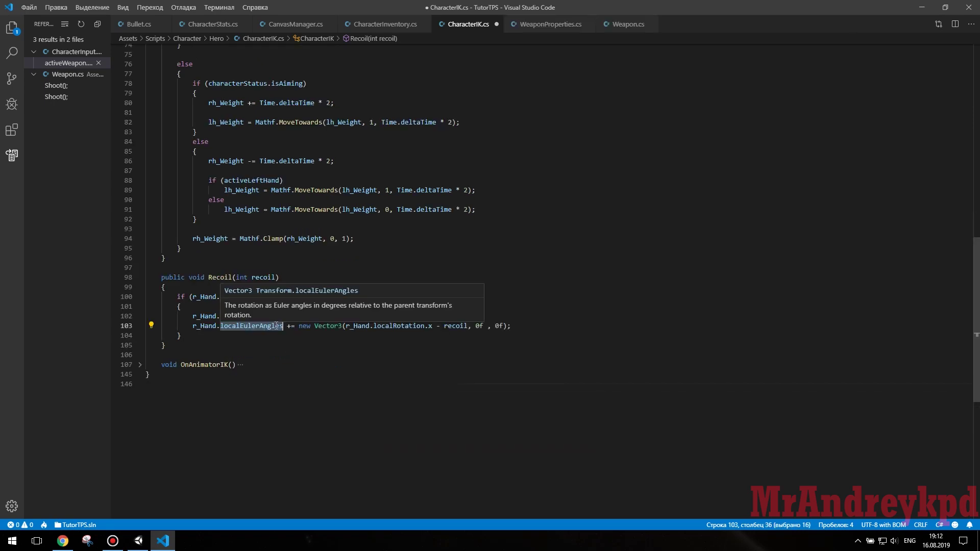
- Finish line 103's upward localEulerAngles kick on r_Hand scaled by recoil
click(250, 340)
double_click(198, 326)
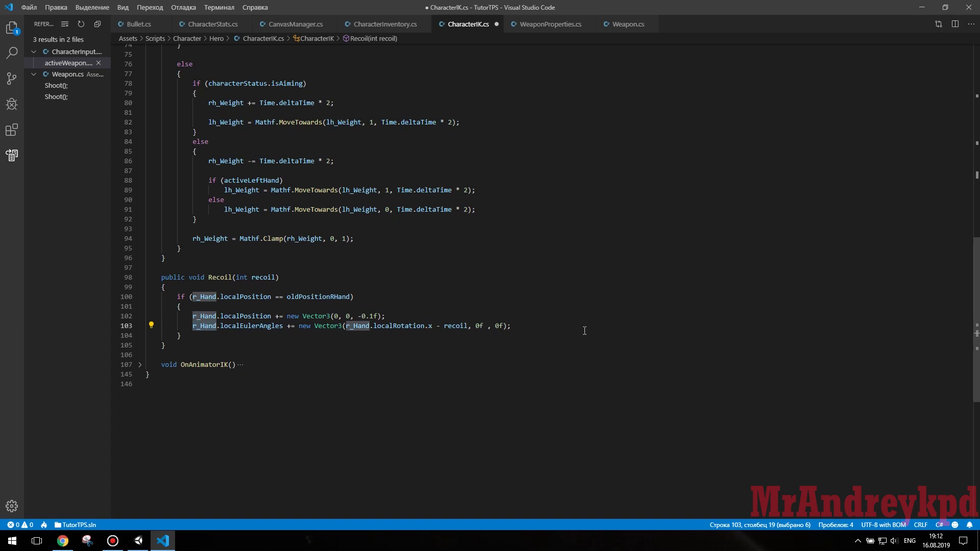
double_click(251, 327)
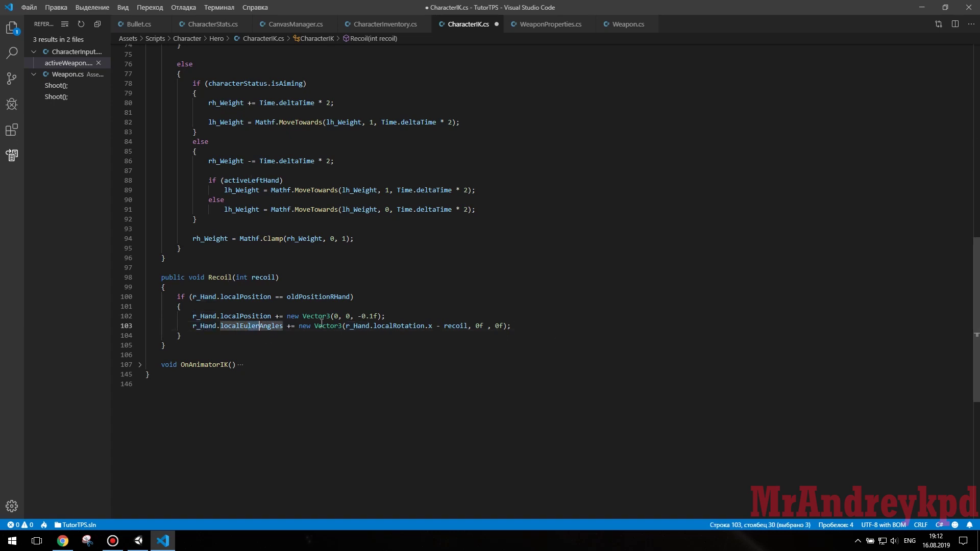
drag(298, 327, 429, 326)
click(326, 326)
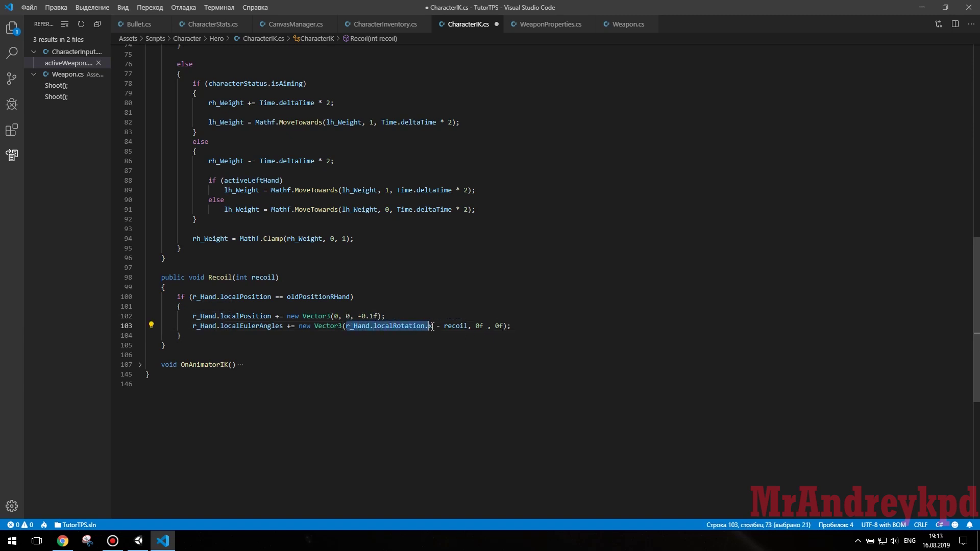
drag(444, 326, 483, 326)
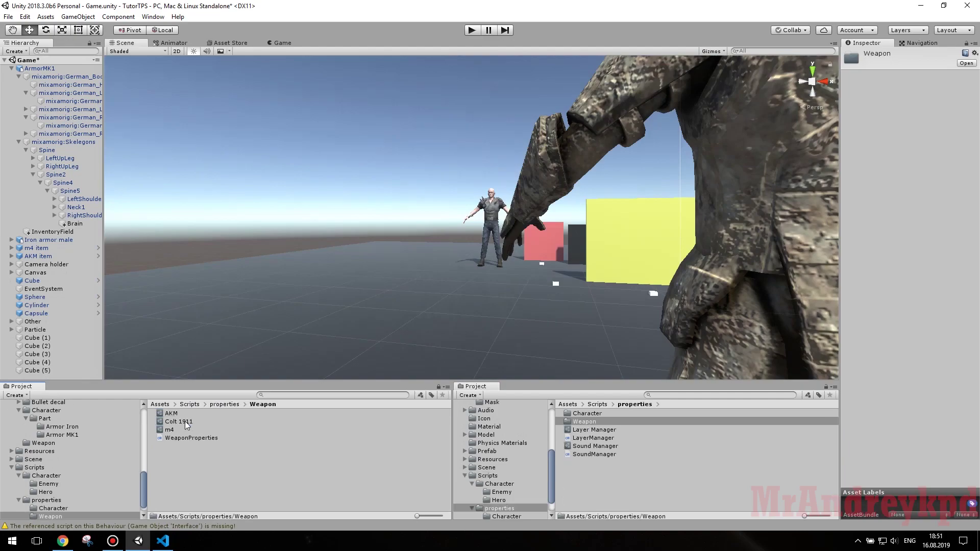
click(185, 438)
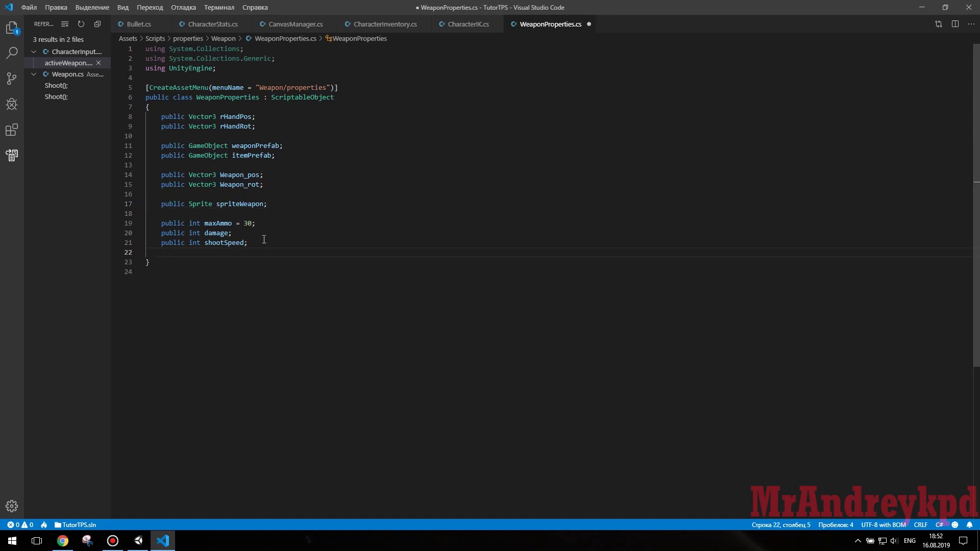
- Add 'public int recoil;' to WeaponProperties, save, and open the Weapon script from the Project panel
text(recoil;)
key(ctrl+s)
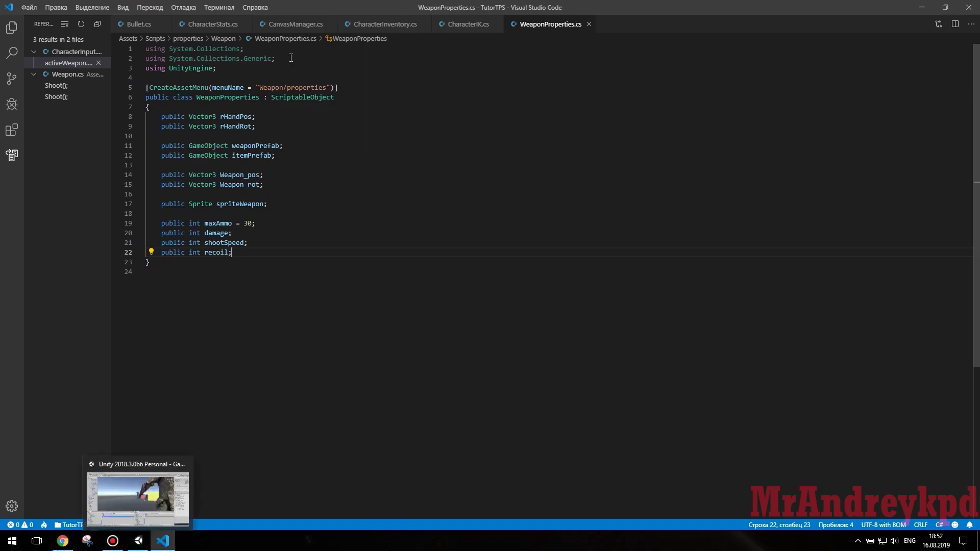
key(alt+Tab)
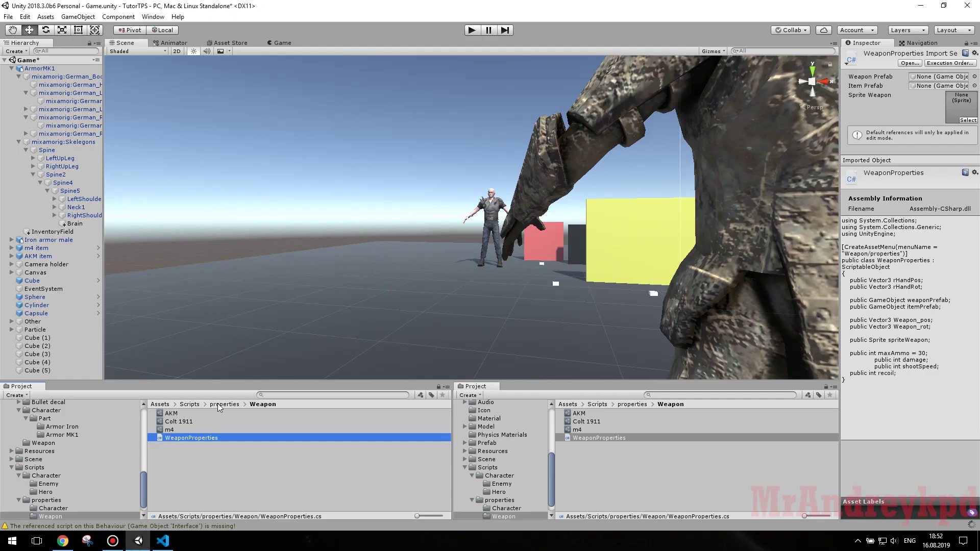
click(189, 403)
double_click(176, 495)
scroll(240, 316, up, 5)
key(BackSpace)
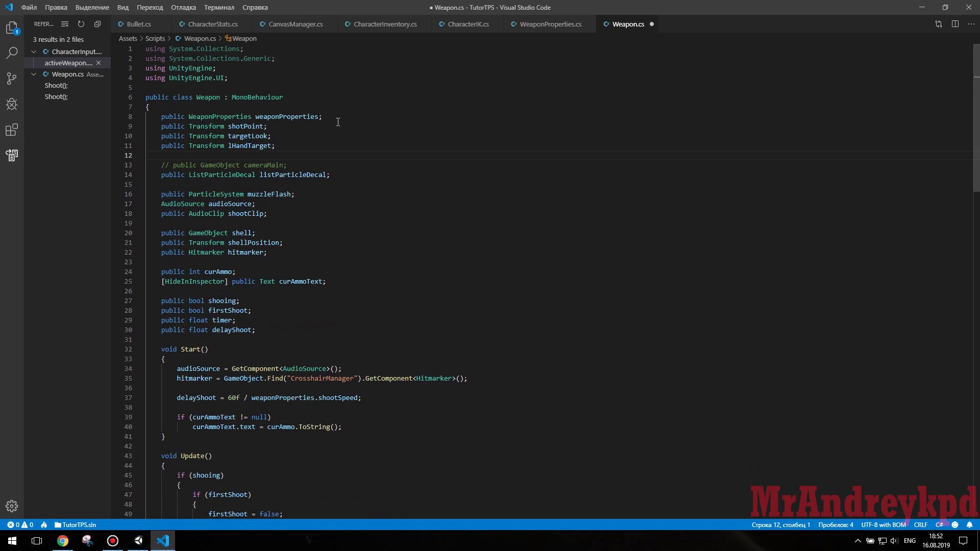
- Add a [HideInInspector] CharacterIK characterIK field to the Weapon script
key(Return)
text([HideInInspector] CharacterIK characterIK;)
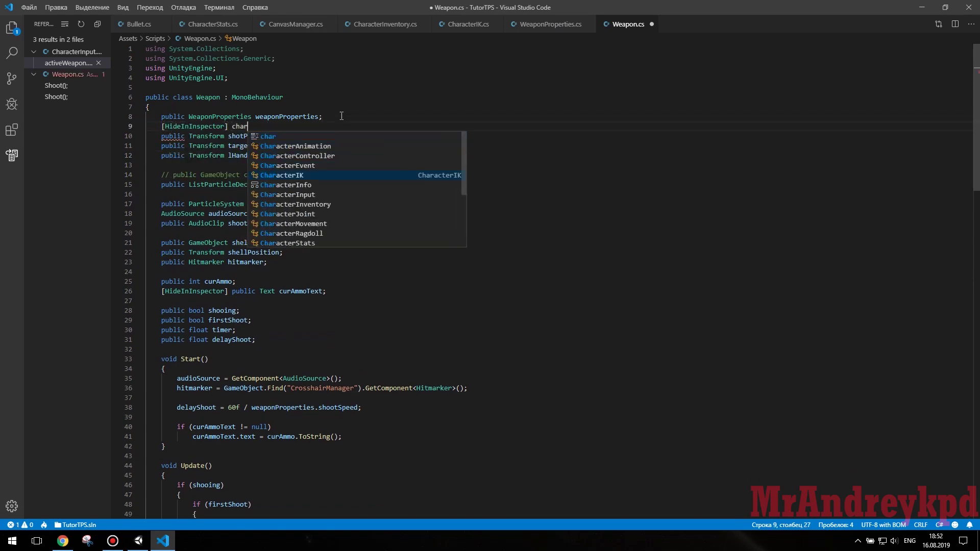
double_click(300, 126)
- Call characterIK.Recoil(weaponProperties.recoil) after AddShell in Shoot
scroll(301, 204, down, 20)
click(254, 347)
key(Return)
text(characterIK.Recoil)
key(Home)
key(Return)
text(();)
key(Left)
key(Left)
text(weaponProperties.recoil)
- Guard the Recoil call with an if(characterIK != null) check and reformat the code
scroll(318, 374, up, 7)
scroll(337, 313, up, 7)
scroll(355, 251, up, 5)
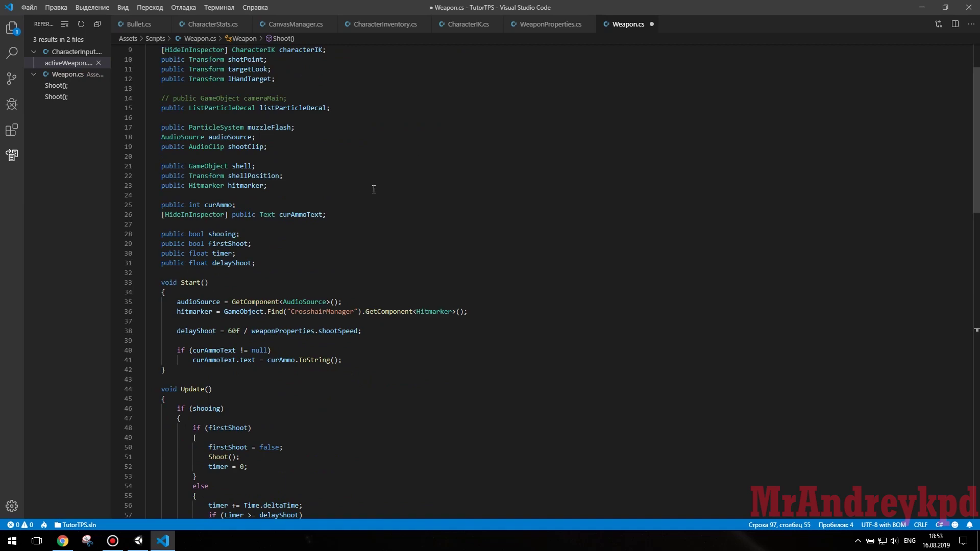
scroll(265, 146, up, 3)
double_click(302, 127)
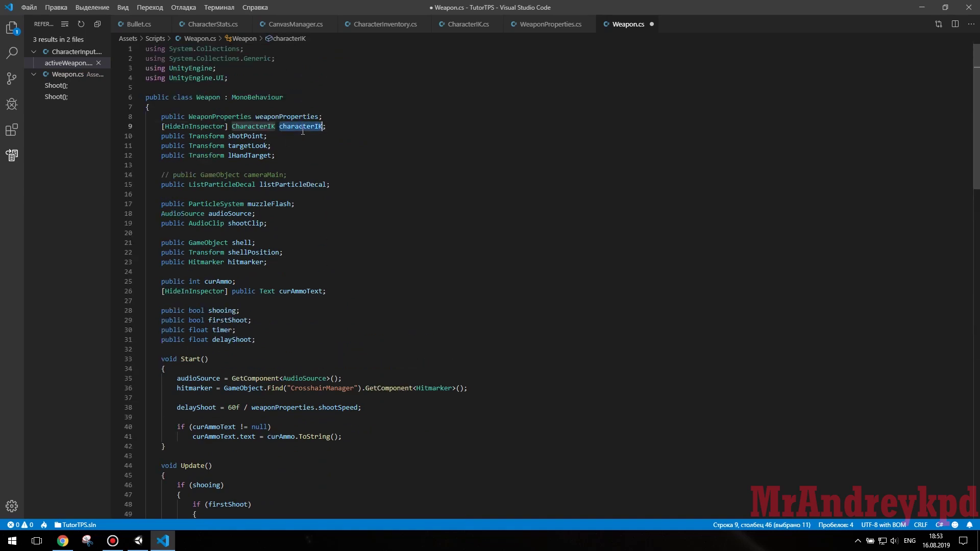
scroll(301, 168, down, 1)
scroll(299, 229, down, 10)
scroll(296, 294, down, 7)
scroll(296, 294, down, 3)
click(256, 382)
key(Return)
text(if(characterIK != null)
key(shift+alt+f)
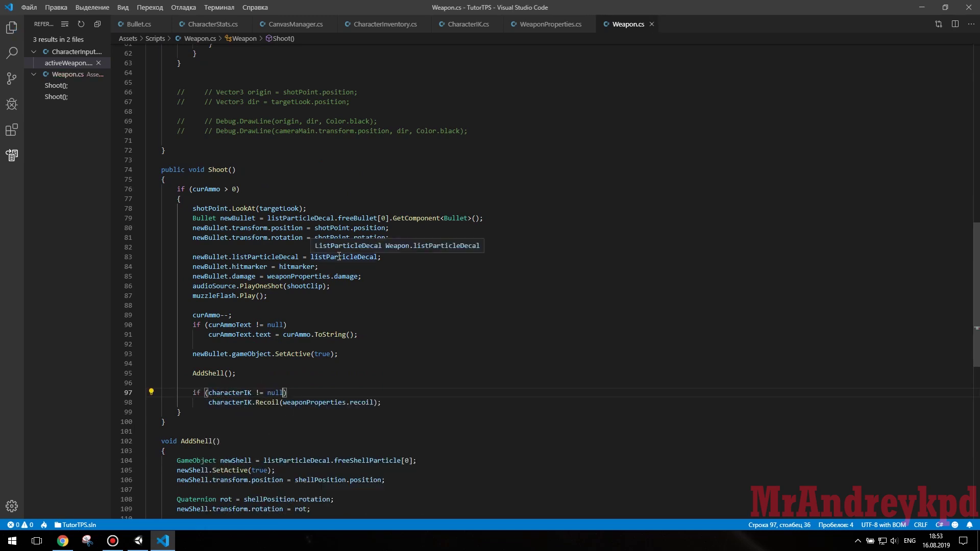
- In CharacterInventory, assign activeWeapon.characterIK = characterIK when selecting a weapon
click(375, 23)
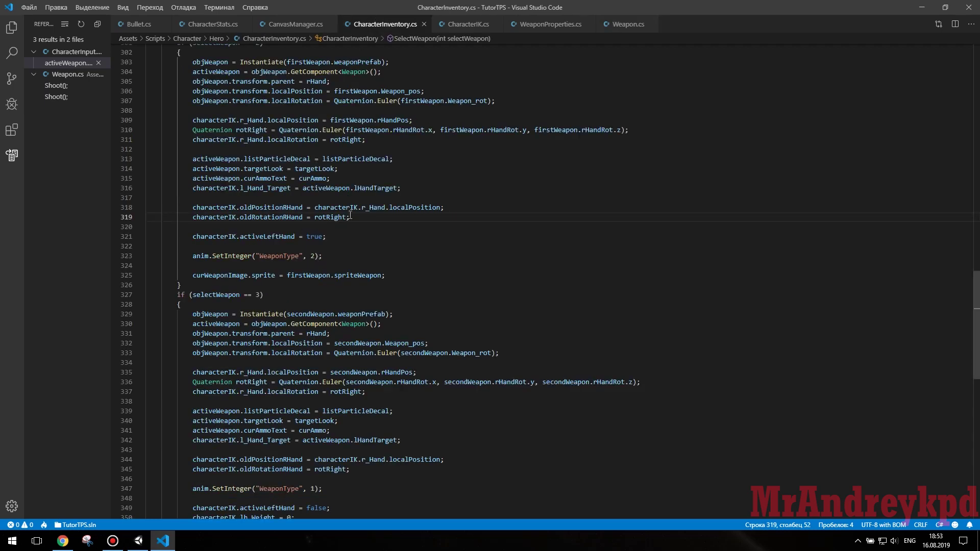
key(Return)
key(Return)
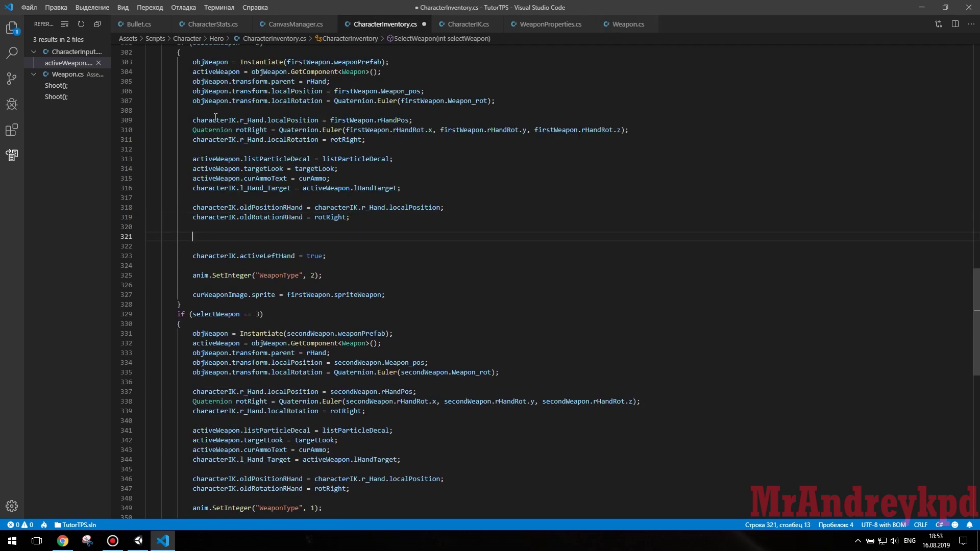
text(activeWeapon.)
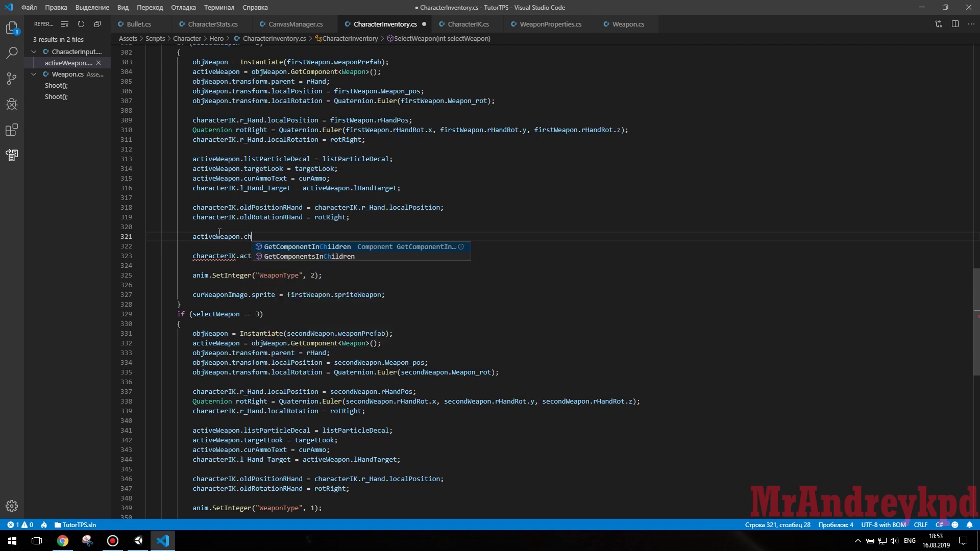
click(627, 24)
scroll(362, 153, up, 10)
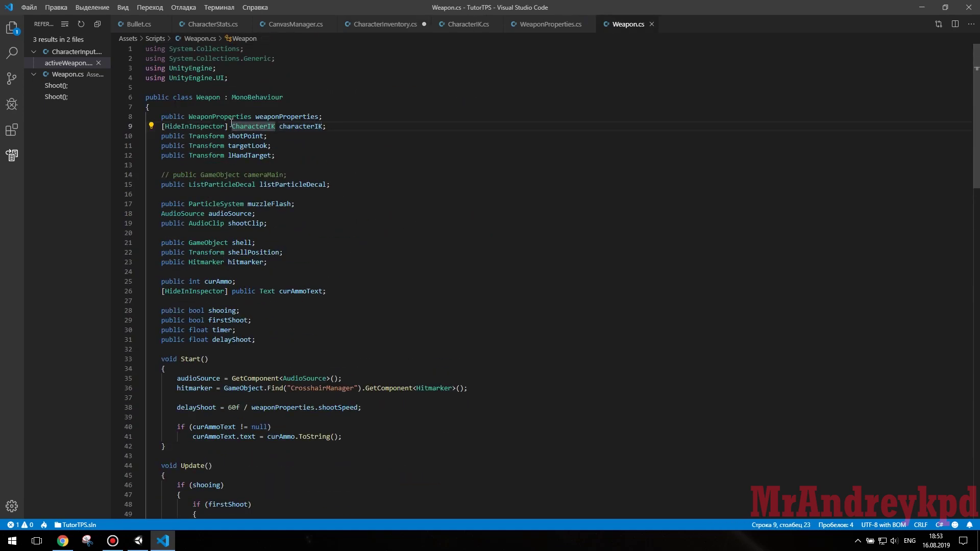
click(363, 27)
text(characterIK = characterIK;)
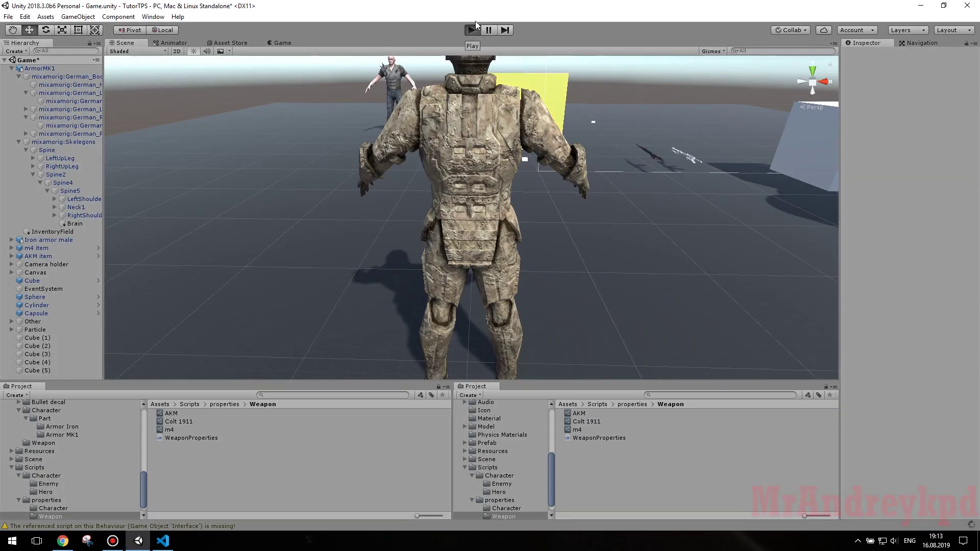
- Play-test the AKM recoil by firing continuously, then stop and return to CharacterIK.cs
click(476, 29)
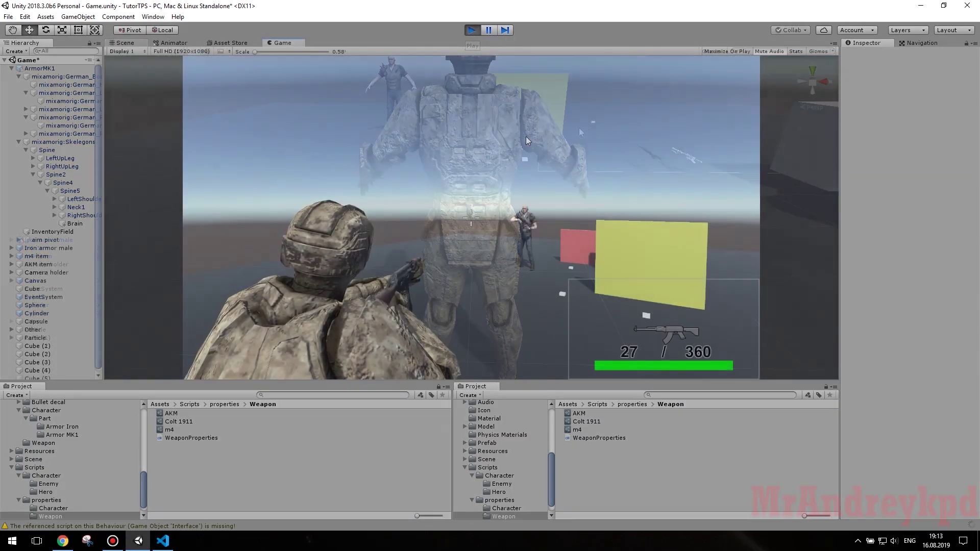
drag(526, 137, 526, 136)
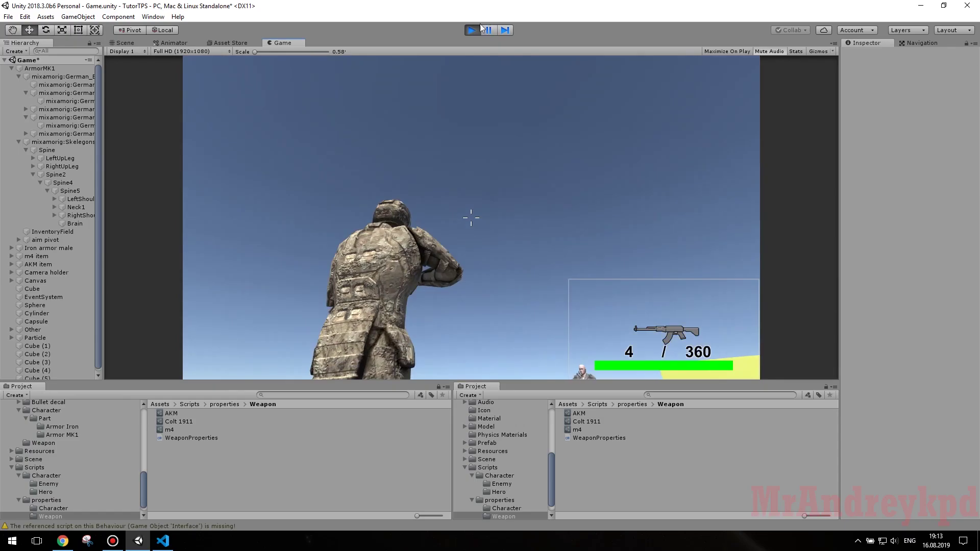
key(ctrl+p)
click(161, 542)
scroll(656, 206, up, 15)
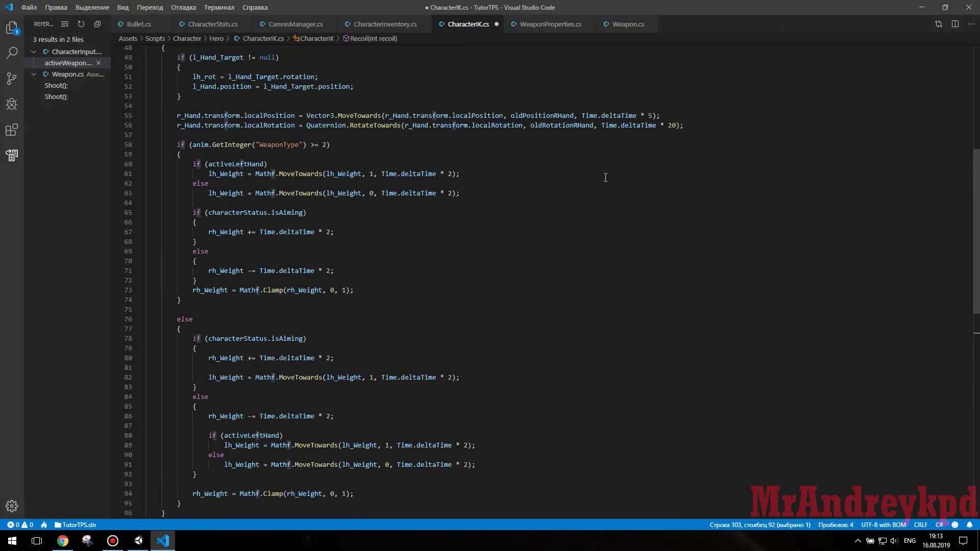
- Raise line 56's rotation multiplier from 20 to 50 and keep firing the AKM to check
scroll(657, 206, up, 2)
drag(668, 202, 672, 202)
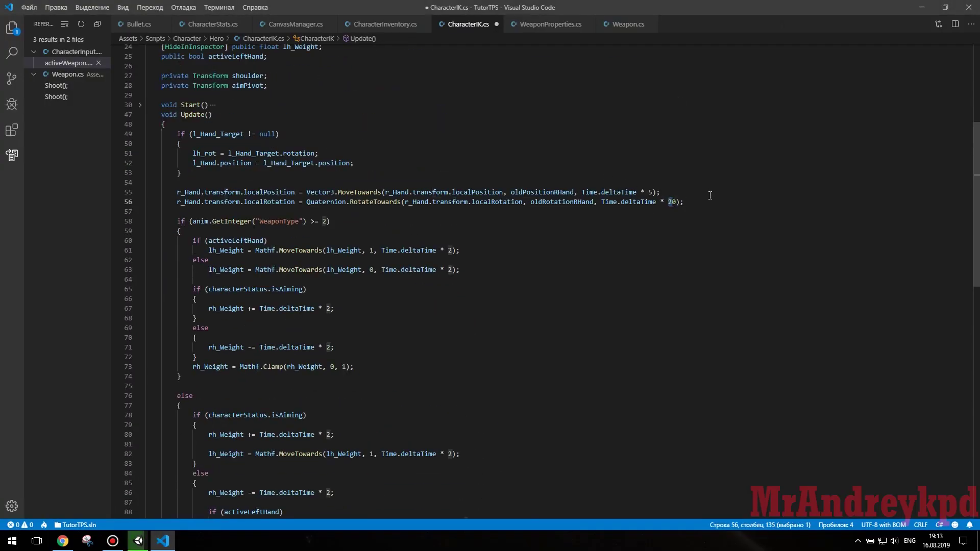
text(5)
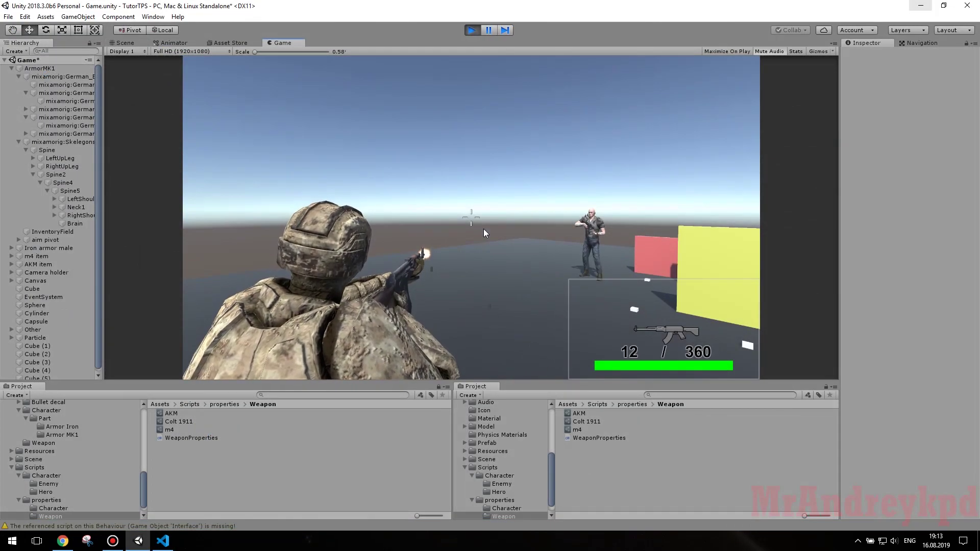
drag(484, 230, 483, 230)
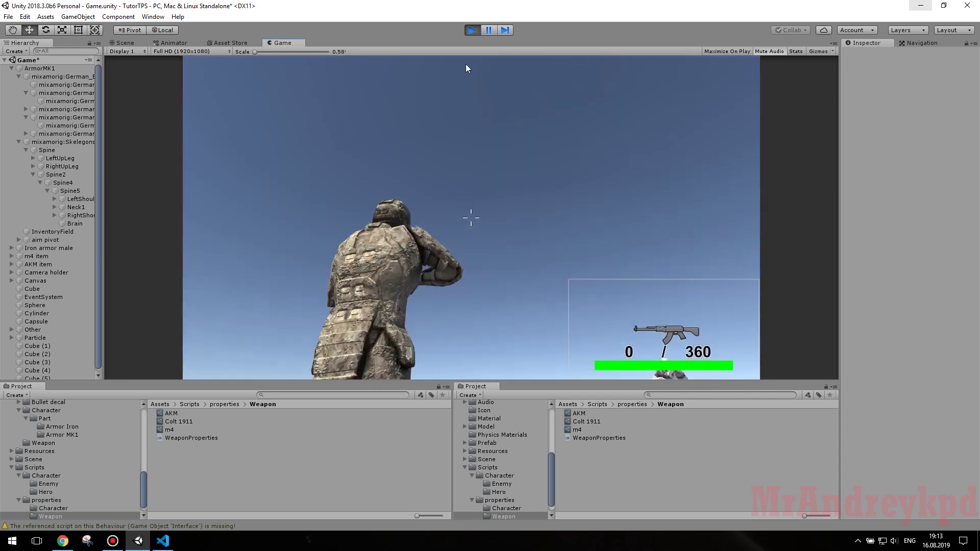
- Stop play mode and set the AKM asset's Recoil to 2 in the Inspector
mouse_move(423, 163)
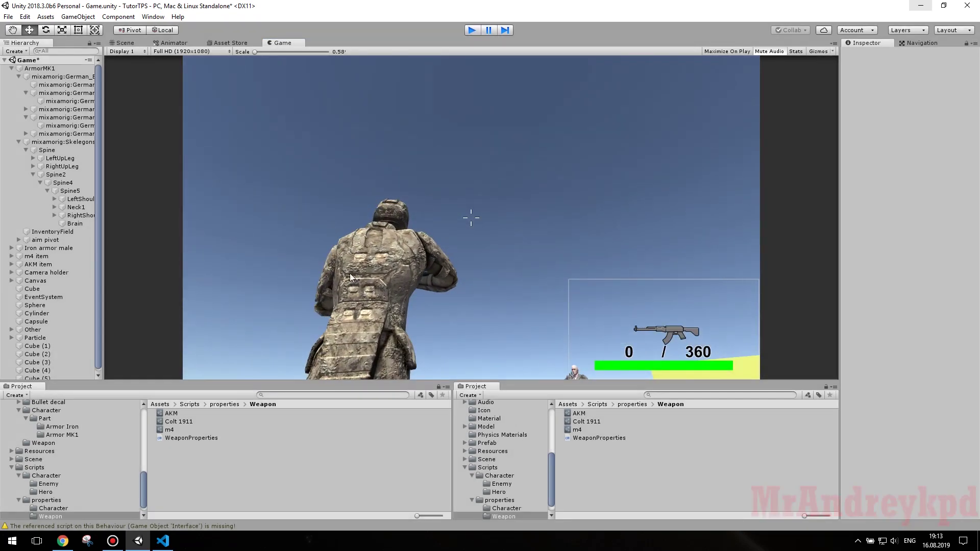
key(ctrl+p)
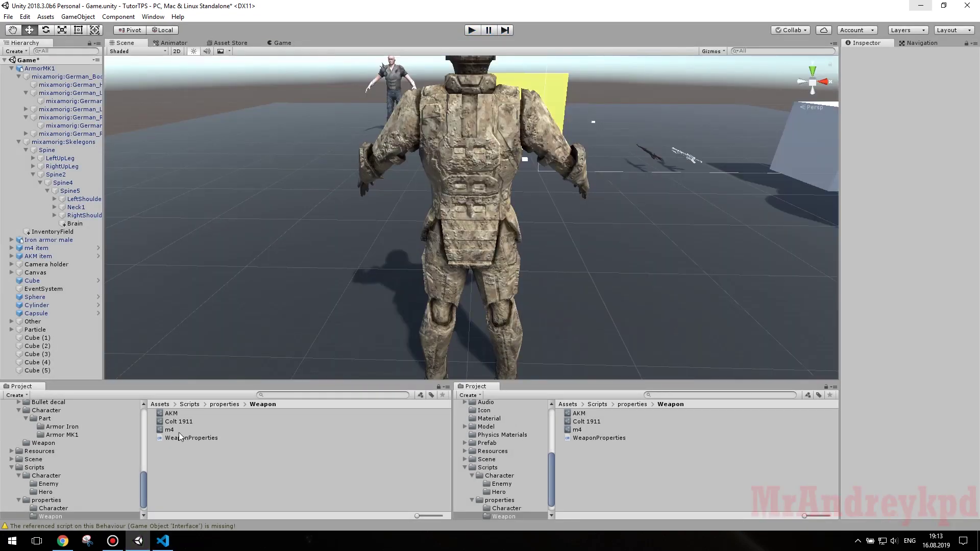
click(183, 429)
click(190, 415)
click(910, 211)
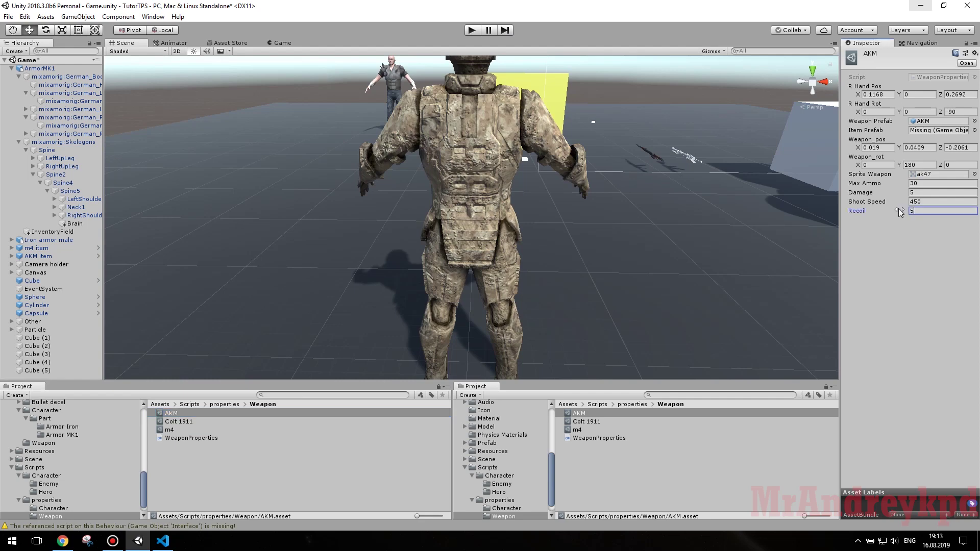
text(2)
- Play-test the AKM with Recoil 2, firing until empty, then return to CharacterIK
click(472, 30)
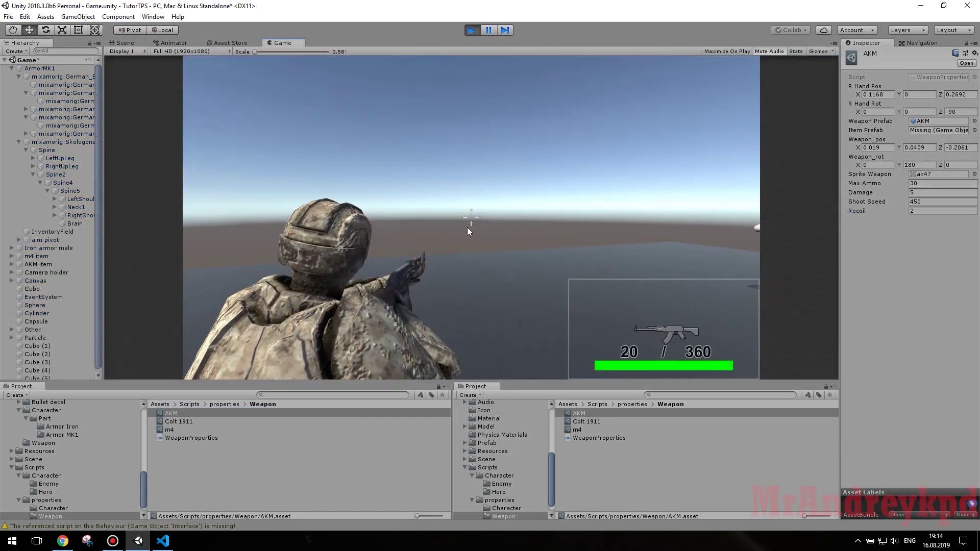
click(466, 227)
click(466, 227)
click(467, 228)
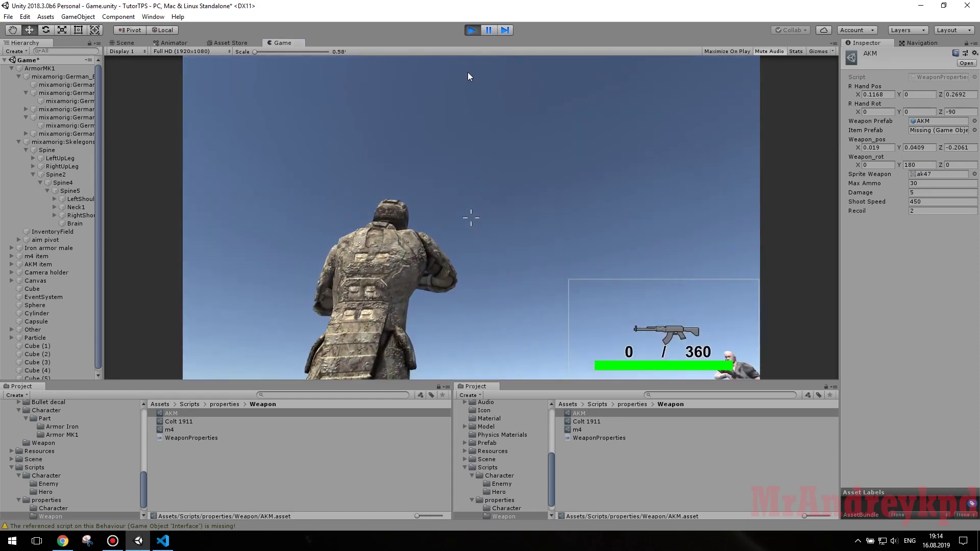
key(ctrl+p)
click(163, 541)
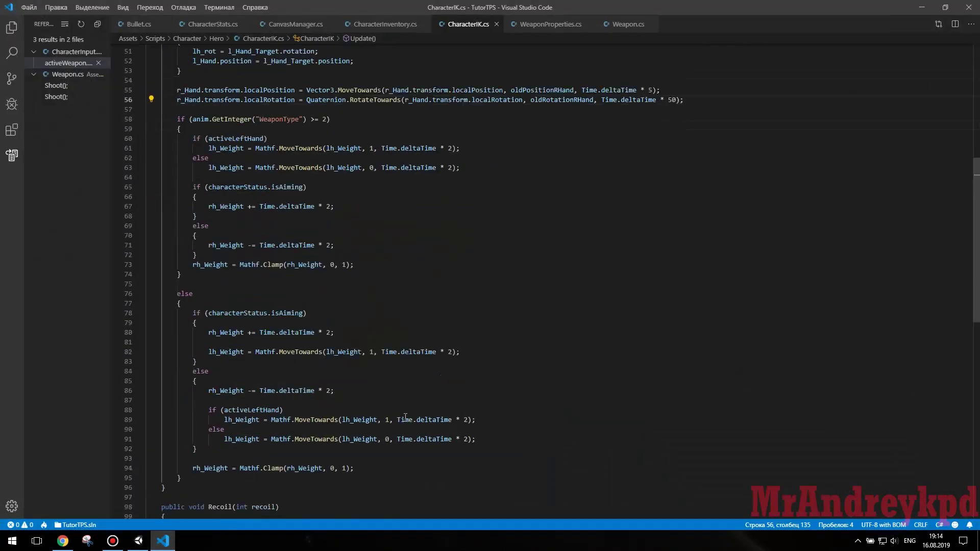
- Comment out the localEulerAngles recoil rotation on line 103 and return to Unity
click(554, 376)
key(ctrl+slash)
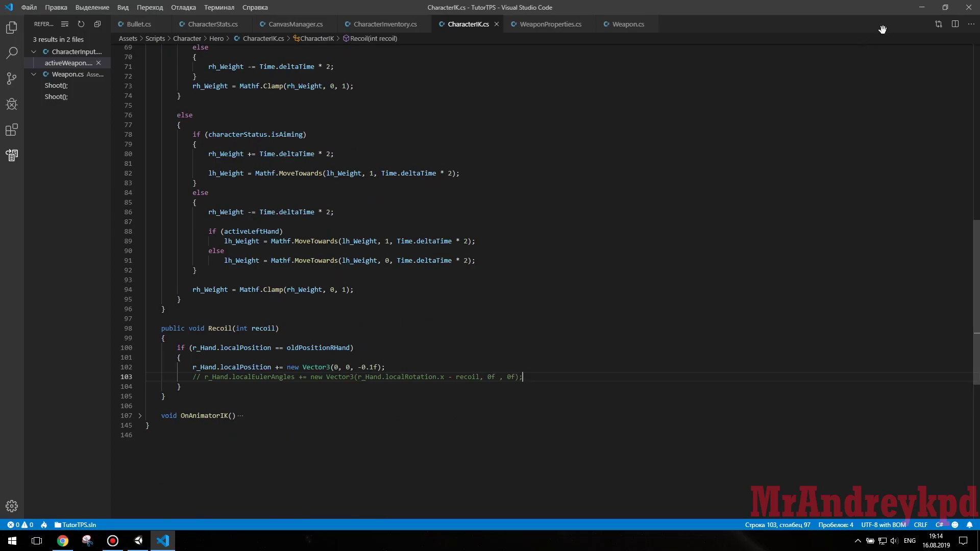
click(922, 7)
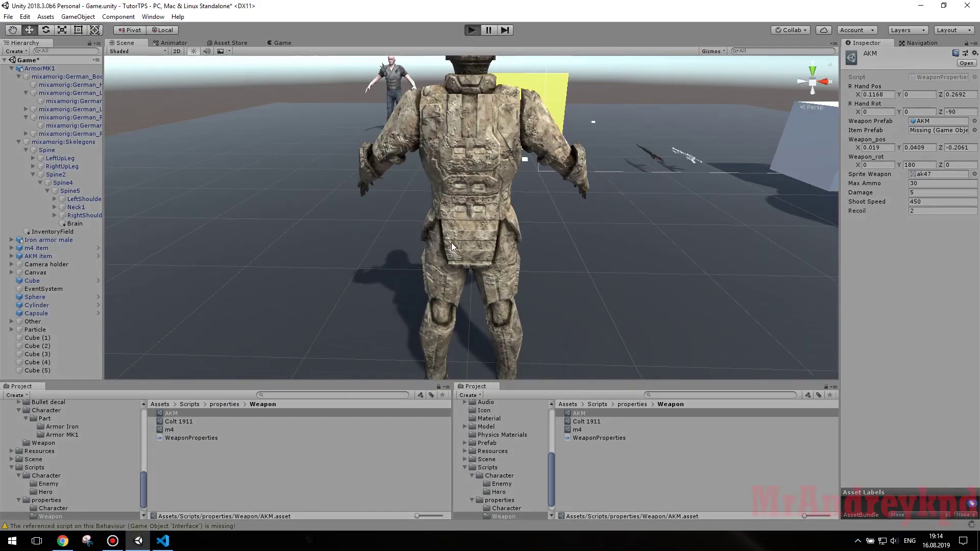
- Play-test the AKM without the rotation kick, firing several bursts at the enemy
key(ctrl+p)
click(399, 227)
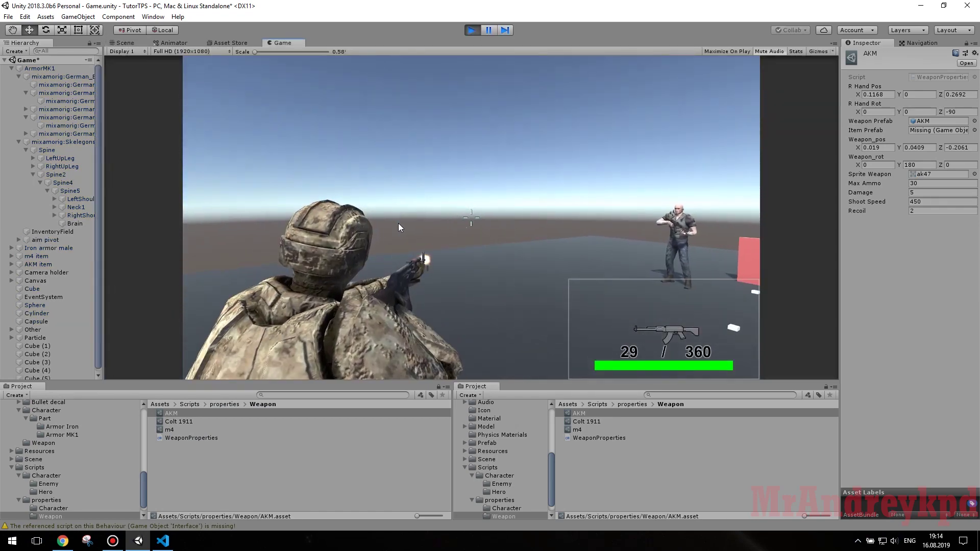
click(399, 227)
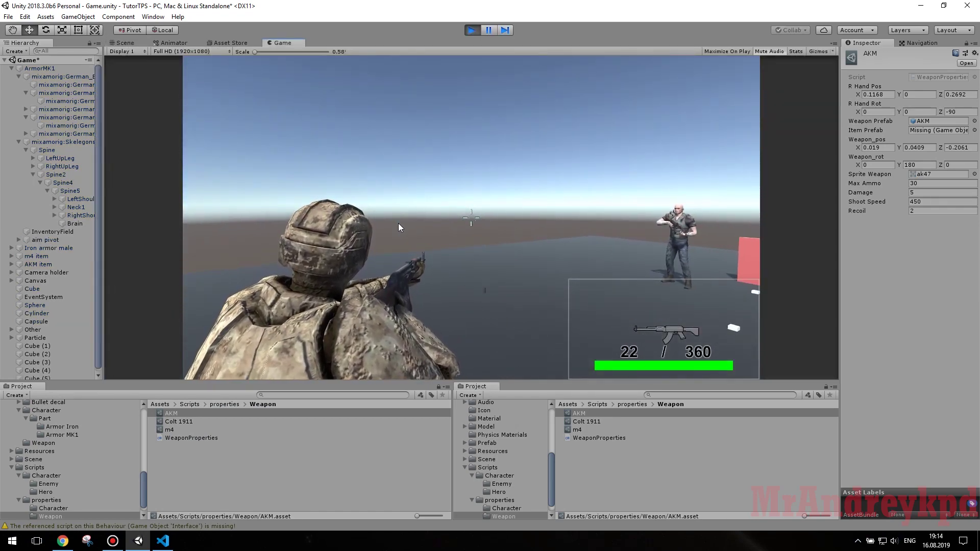
click(398, 223)
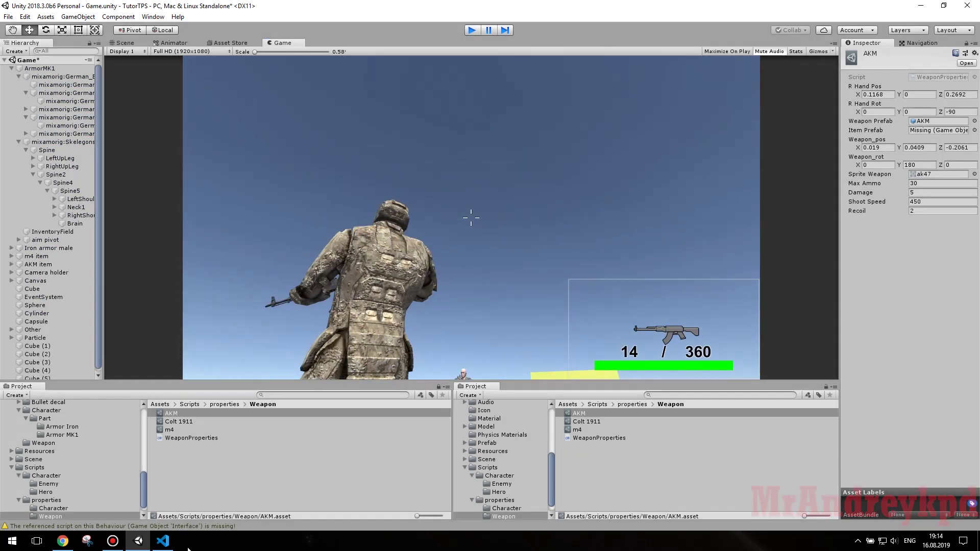
- Lower the line 55 hand position return multiplier from 5 to 2, then resume the game
click(163, 540)
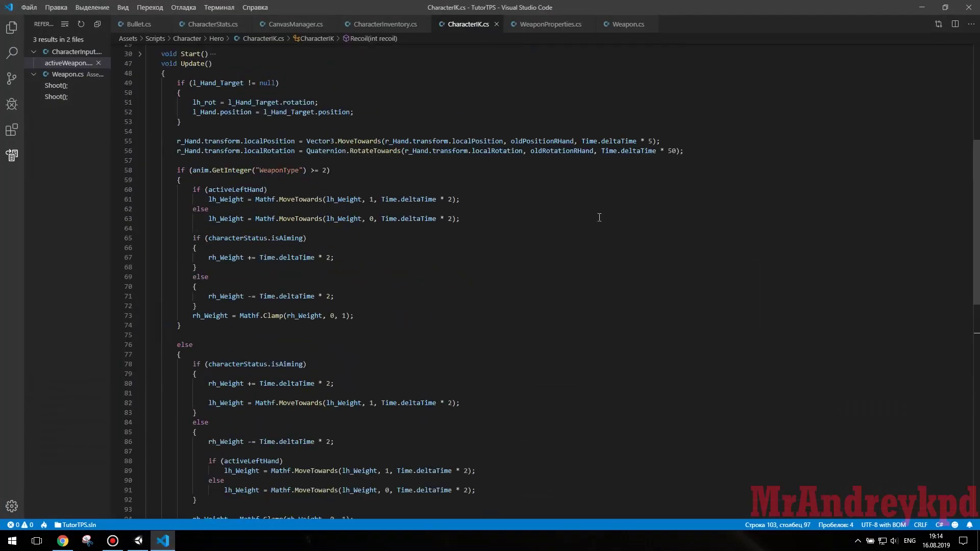
key(BackSpace)
text(2)
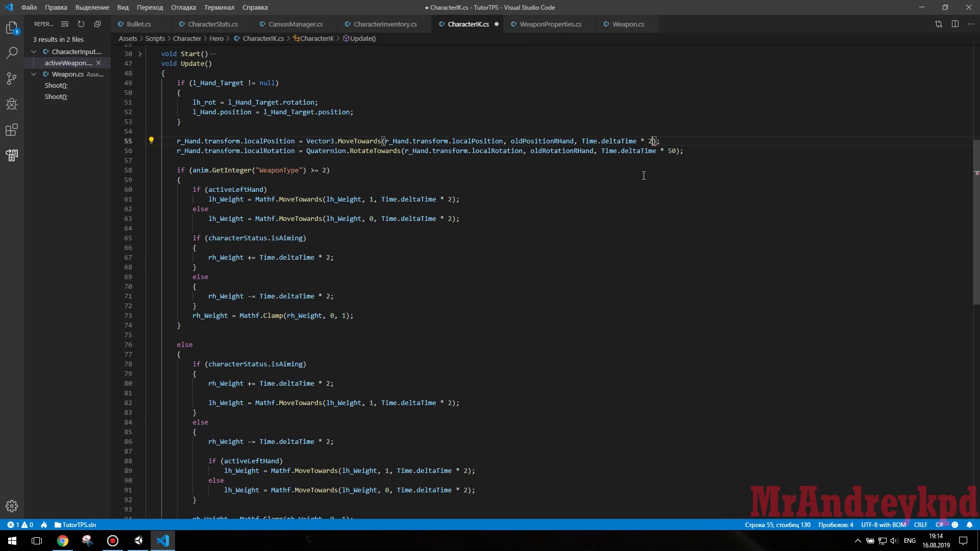
key(alt+Tab)
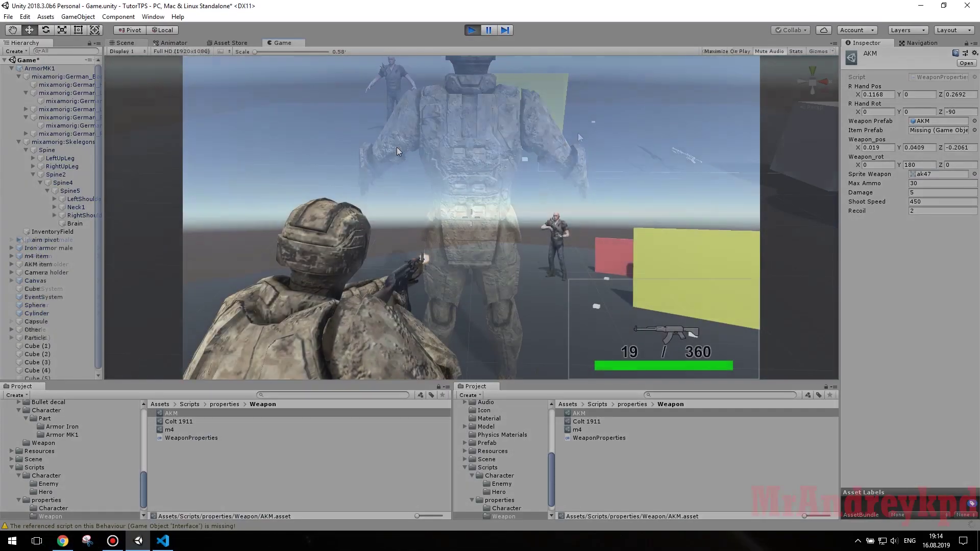
- Finish firing the AKM, then change the hand kick on line 102 from -0.1f to -0.05f
mouse_move(397, 148)
mouse_down()
mouse_move(356, 182)
mouse_move(421, 48)
mouse_up()
click(472, 30)
click(166, 537)
scroll(444, 275, down, 1)
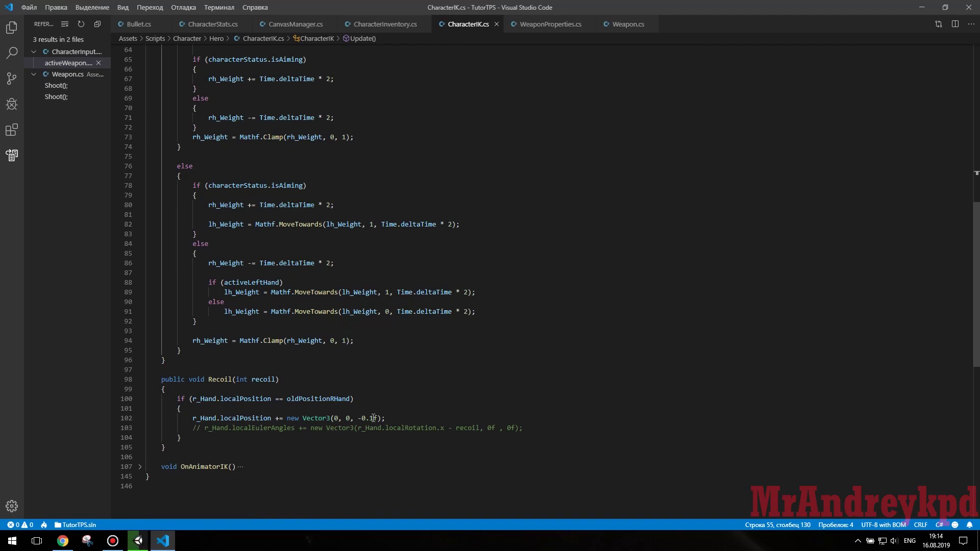
drag(369, 418, 375, 417)
text(05)
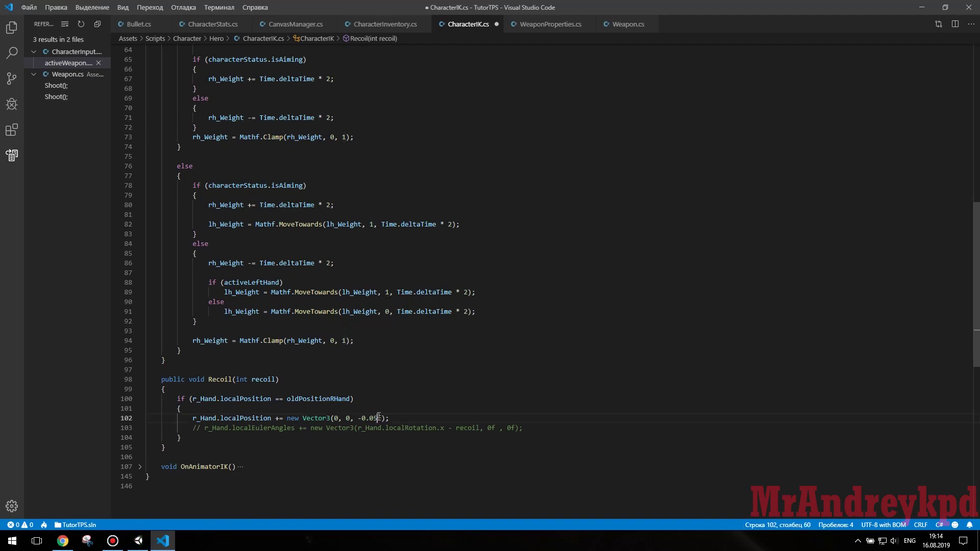
- Test the -0.05f kick in play mode, then re-enable the recoil rotation line 103
key(alt+Tab)
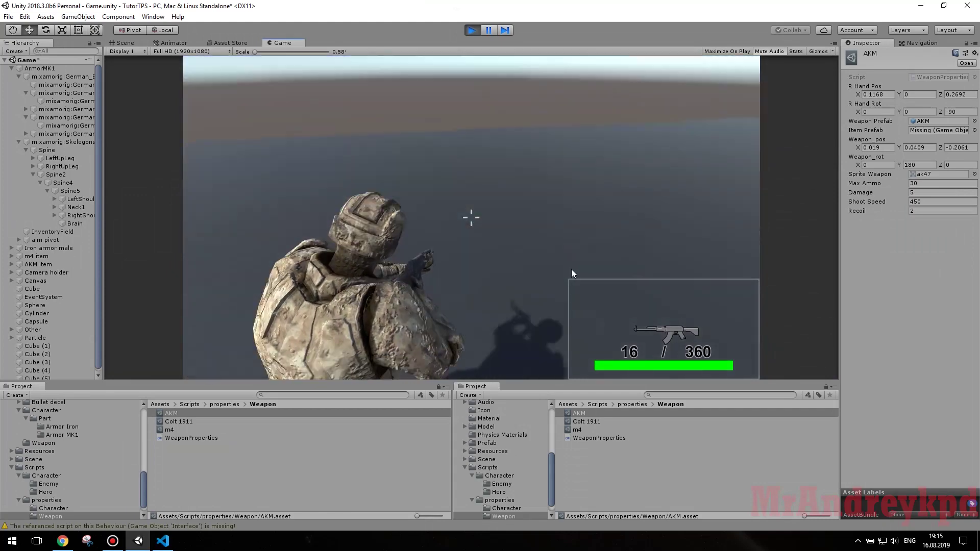
drag(571, 269, 611, 231)
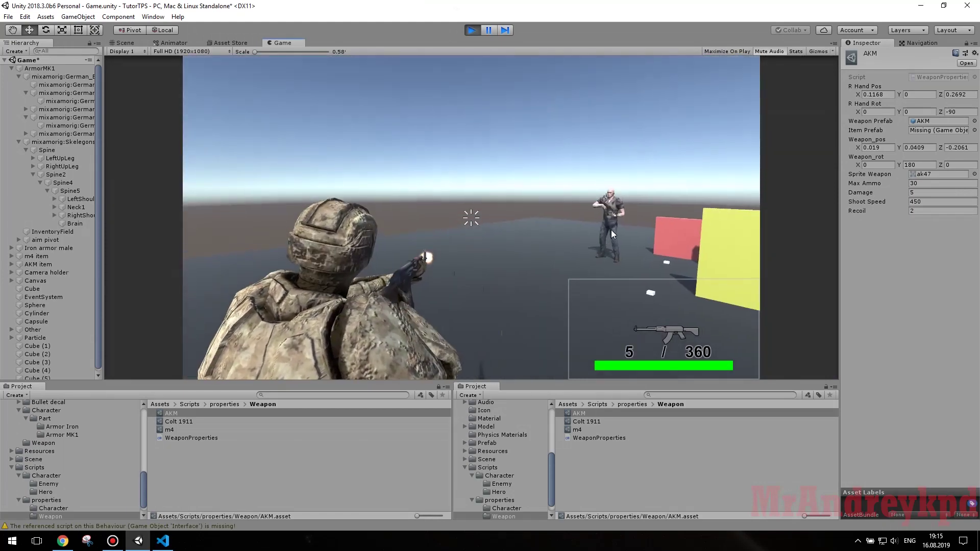
drag(611, 231, 471, 30)
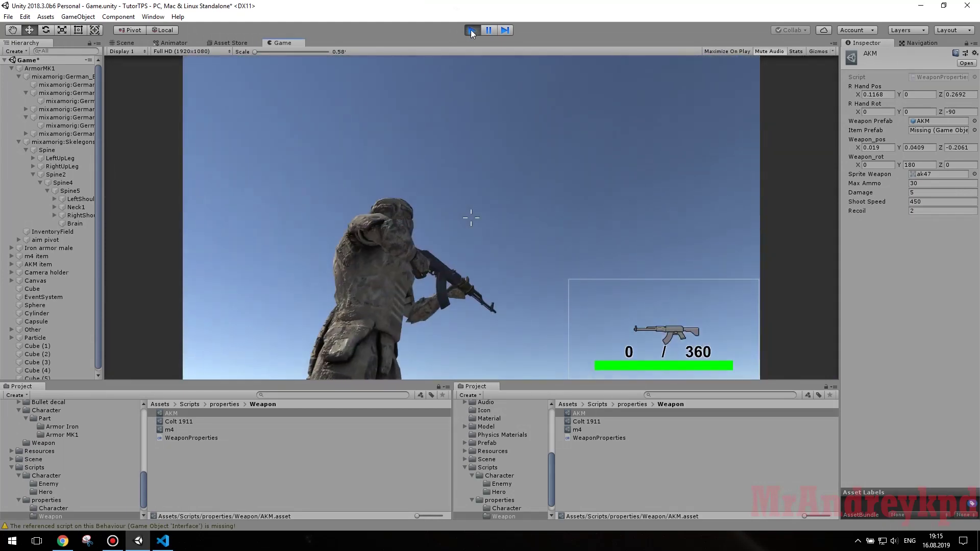
key(alt+Tab)
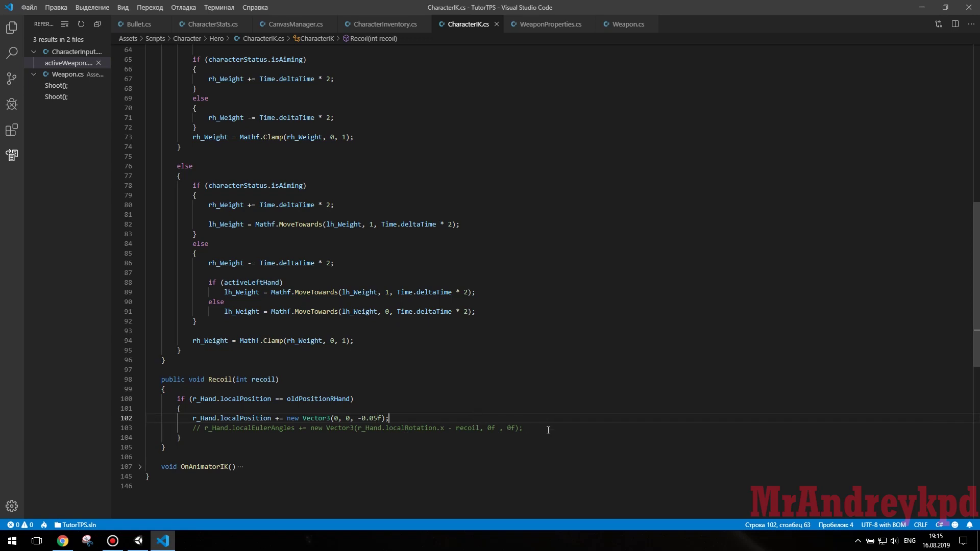
key(ctrl+z)
key(ctrl+y)
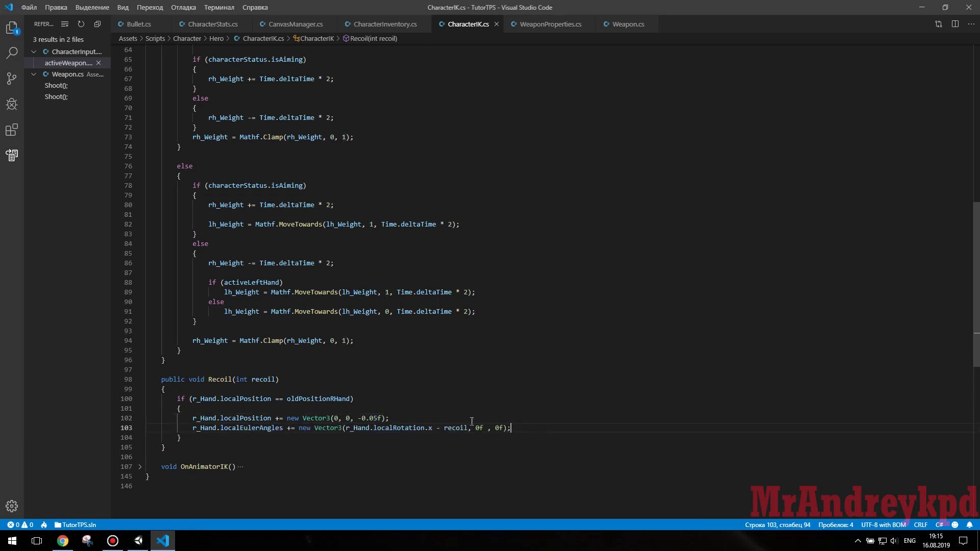
double_click(451, 429)
key(alt+Tab)
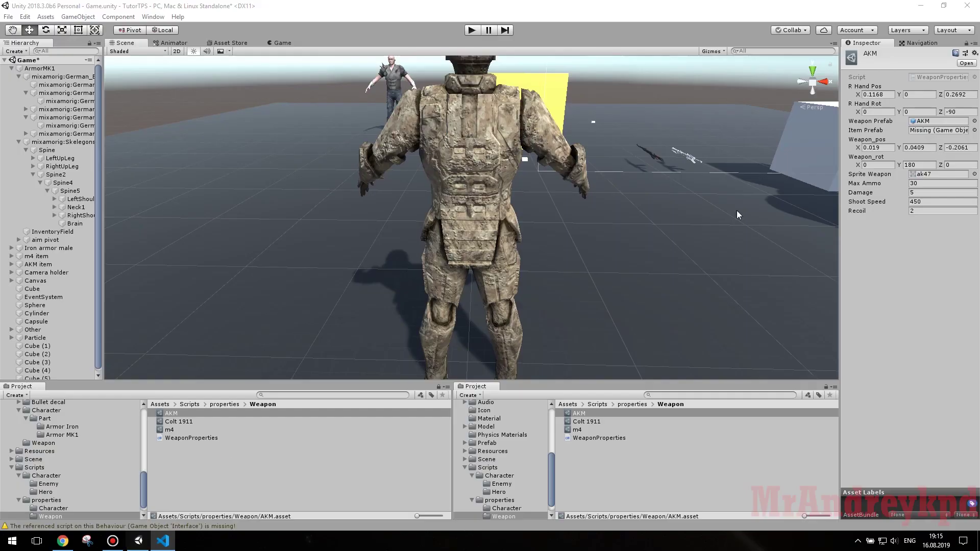
- Set the AKM's Recoil to 1 and start play mode to fire it
key(BackSpace)
text(1)
click(474, 30)
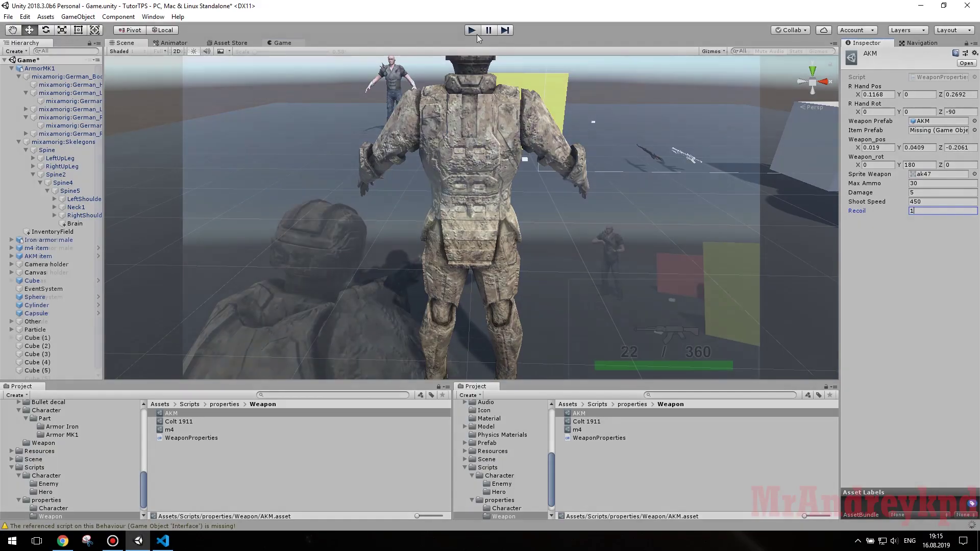
drag(463, 202, 463, 202)
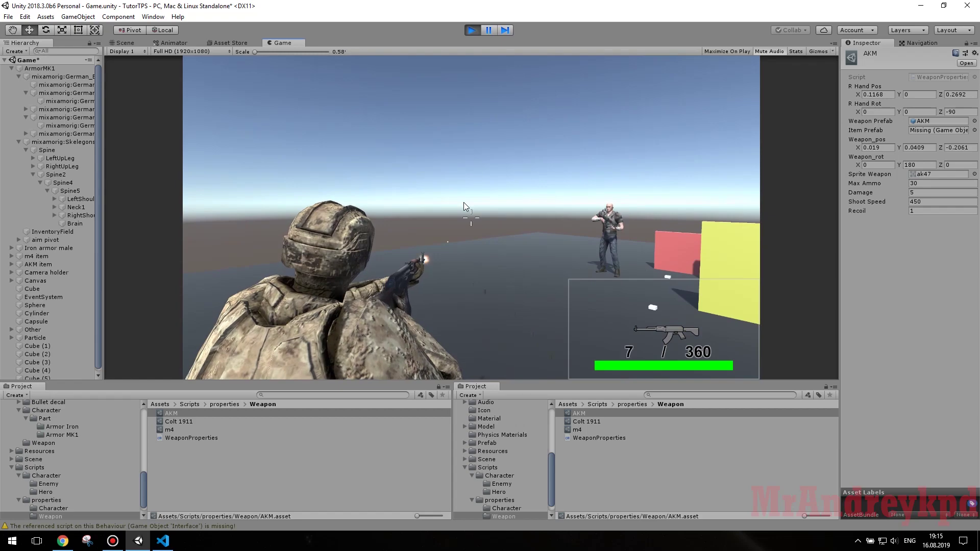
- Reload the AKM, try switching weapons mid-reload, and keep firing over the shoulder
click(927, 211)
text(2)
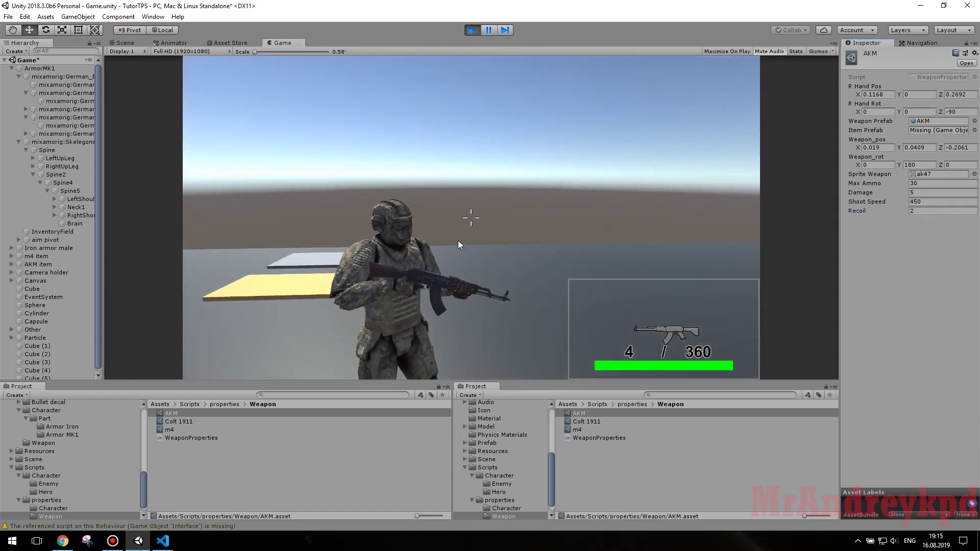
key(2)
key(1)
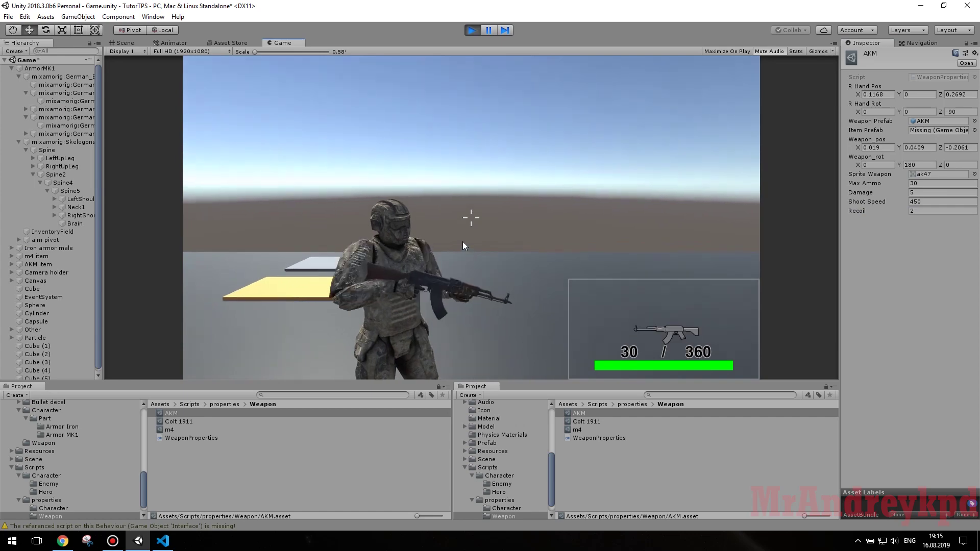
right_drag(463, 241, 458, 231)
drag(463, 241, 458, 231)
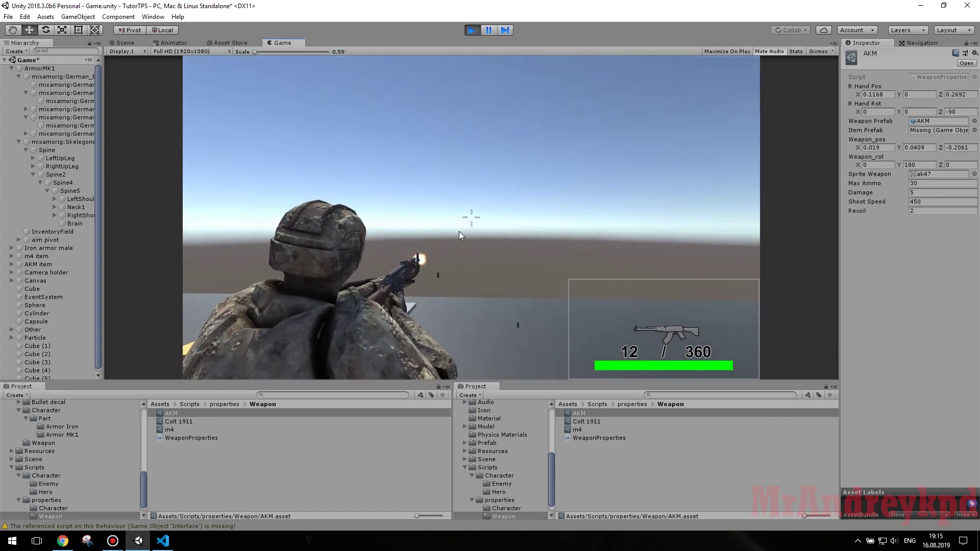
right_drag(458, 232, 458, 231)
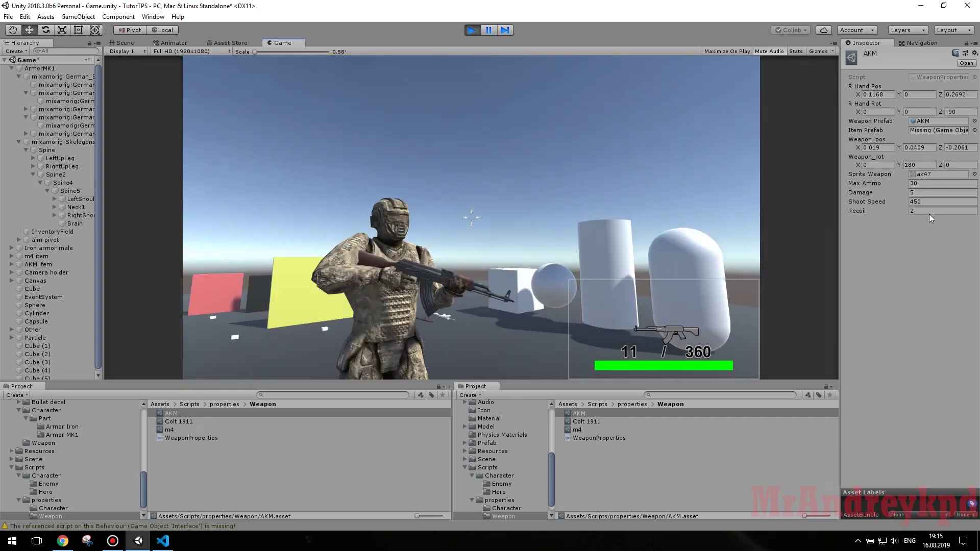
- Change the AKM's Recoil to 4 and test-fire it while turning toward the enemy
click(931, 211)
text(4)
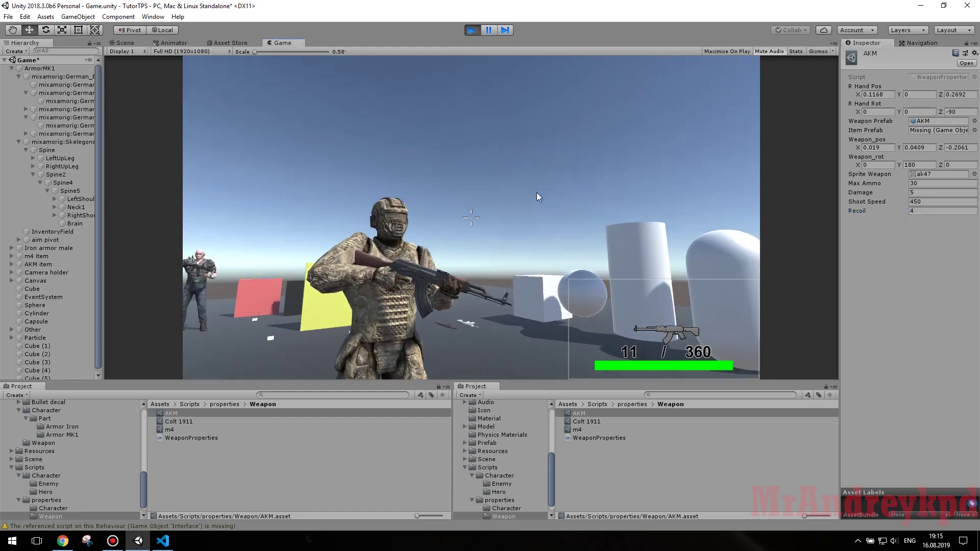
text(r)
right_drag(540, 199, 539, 199)
click(540, 200)
drag(539, 199, 442, 200)
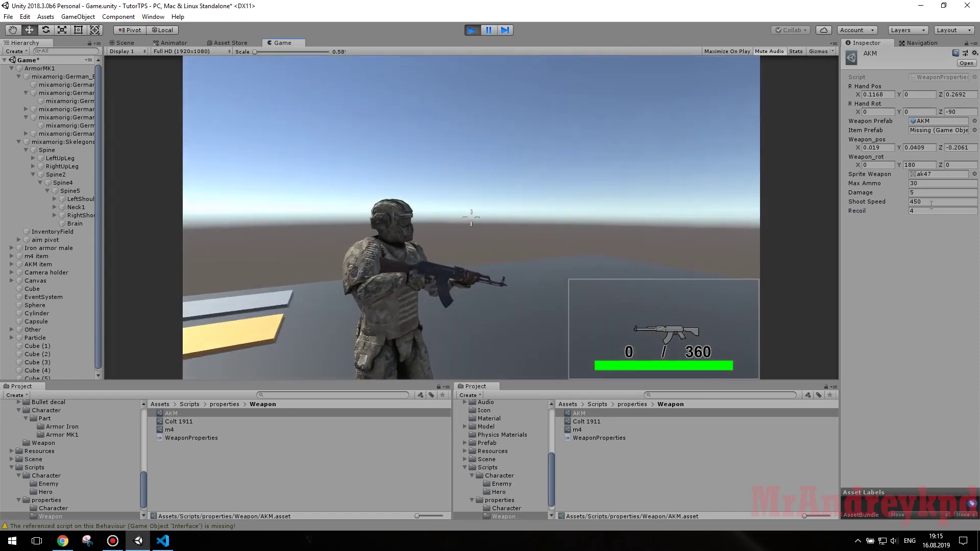
click(894, 204)
text(1000)
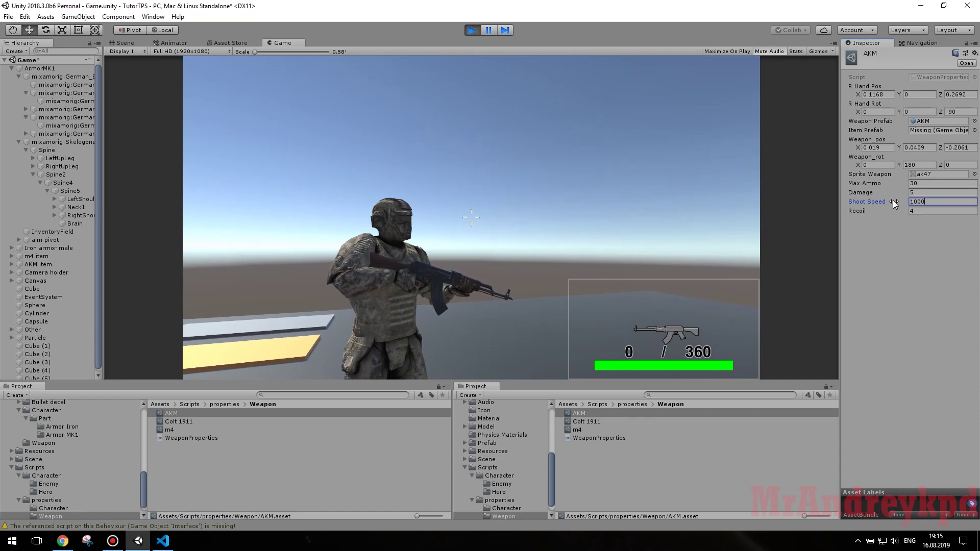
- Commit Shoot Speed 1000, fire and reload the AKM, then stop play and return to VS Code
click(592, 192)
drag(586, 198, 556, 201)
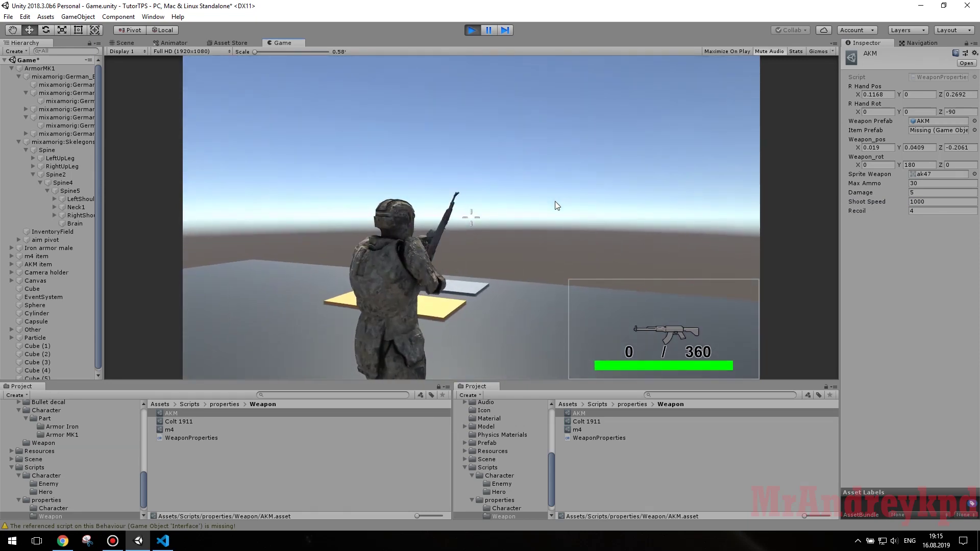
key(r)
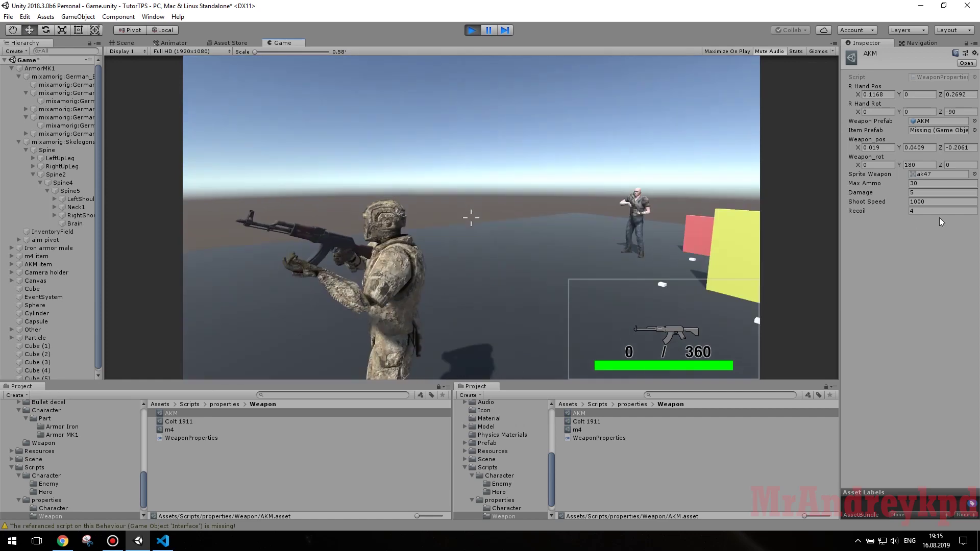
click(567, 203)
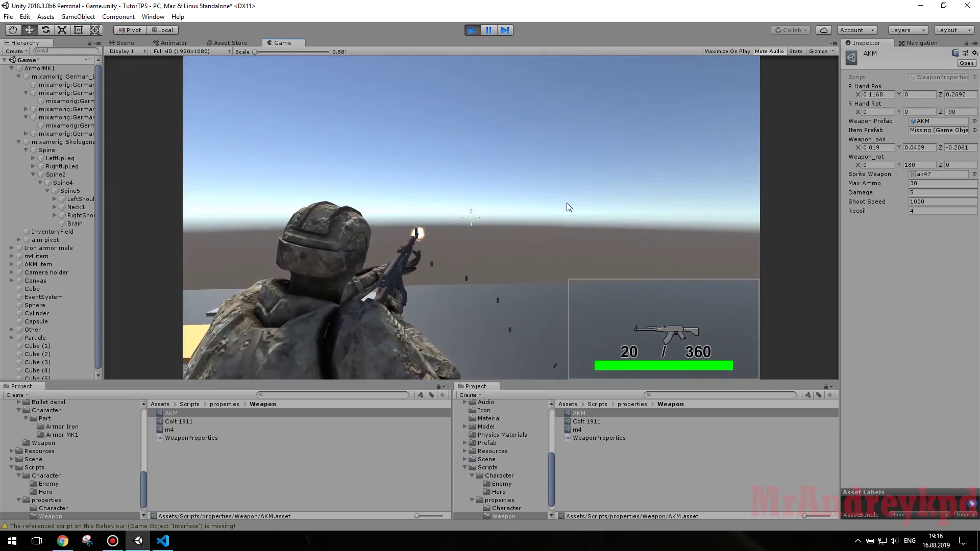
drag(567, 203, 470, 31)
click(470, 30)
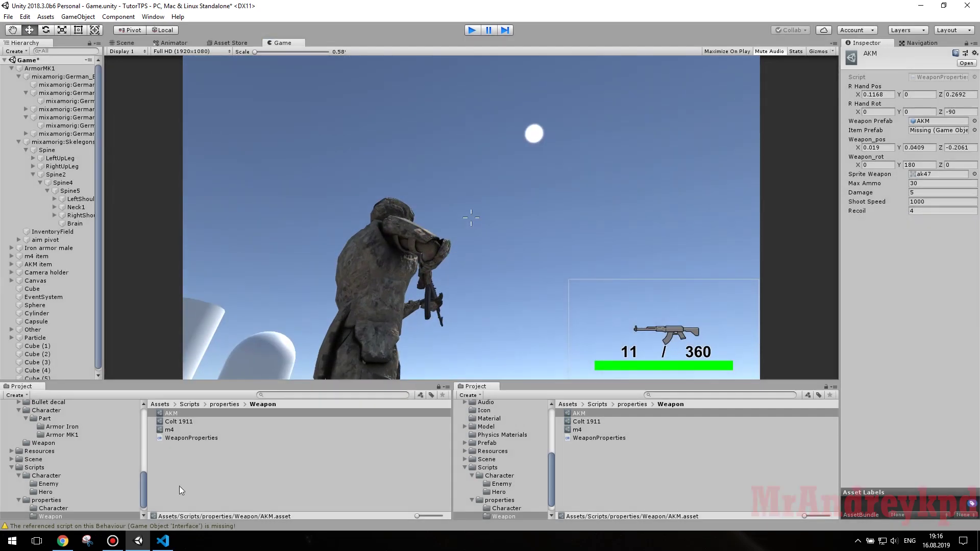
click(166, 544)
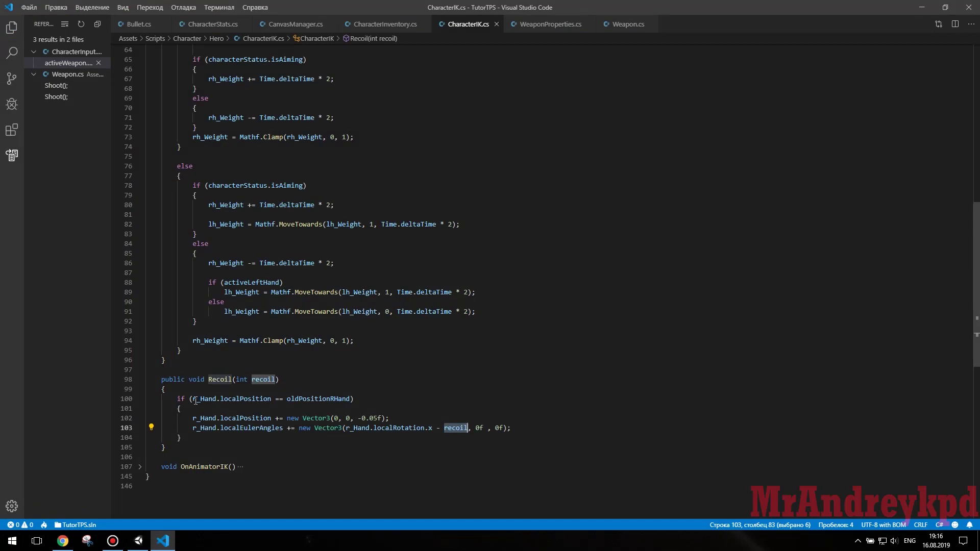
- Select the r_Hand.localPosition == oldPositionRHand condition on line 100, then switch back to Unity
drag(193, 399, 324, 399)
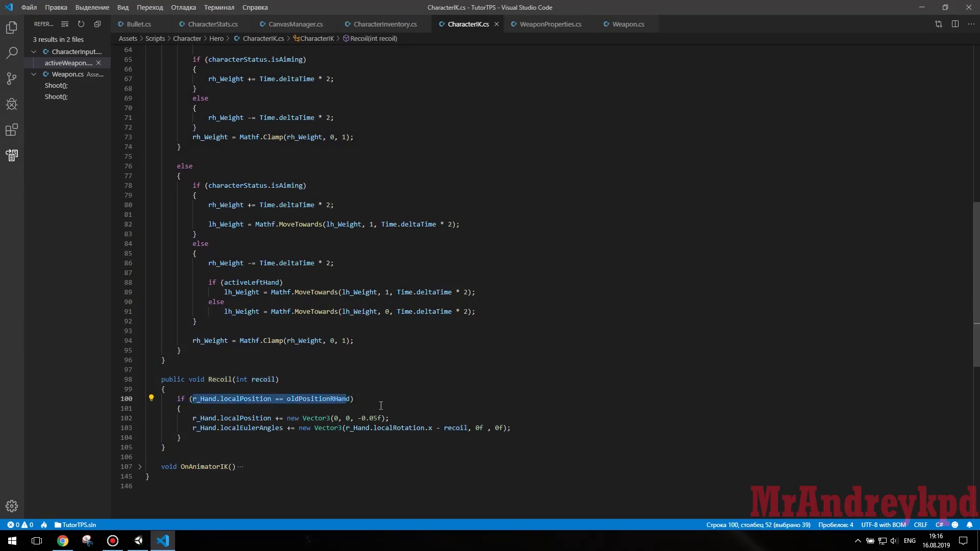
drag(350, 398, 201, 398)
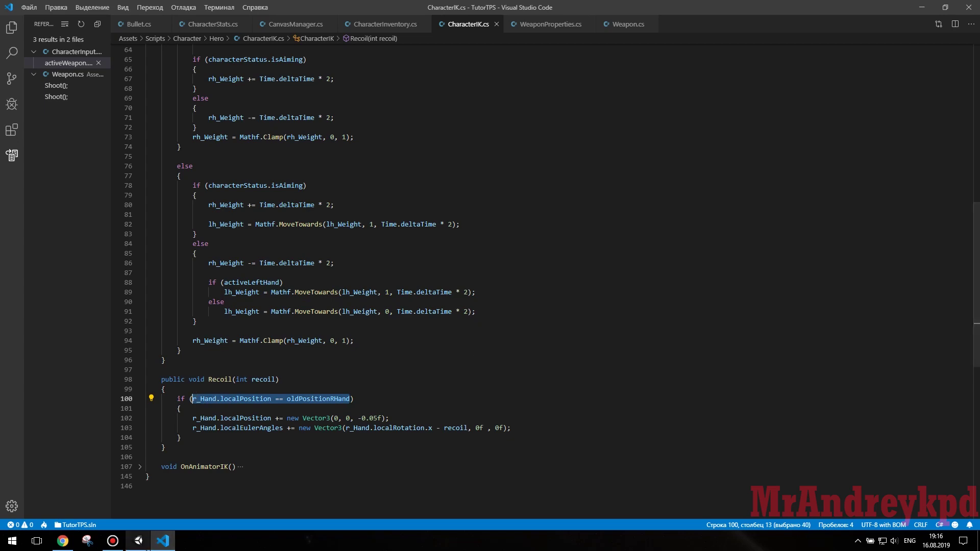
click(137, 545)
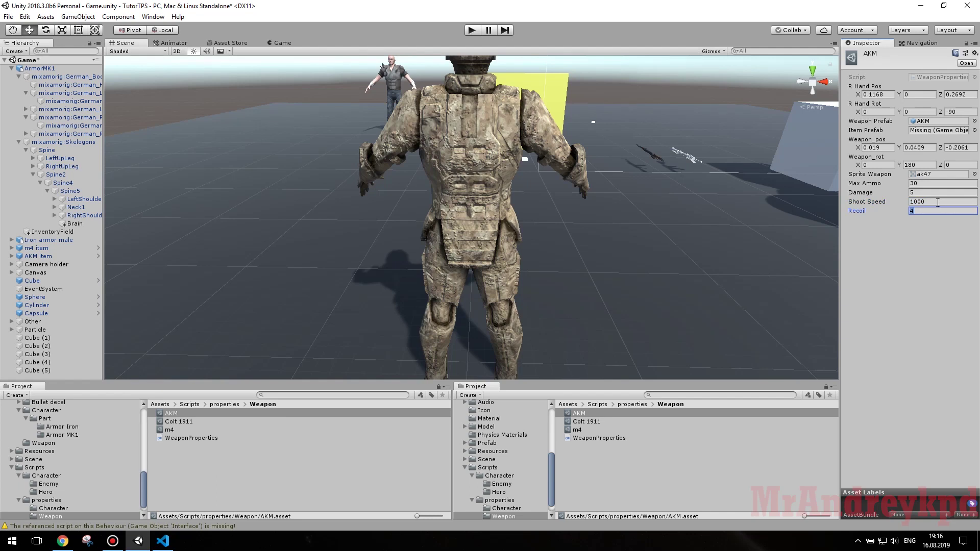
- Start play mode, then look through CharacterInventory.cs and CharacterIK.cs in VS Code
click(472, 30)
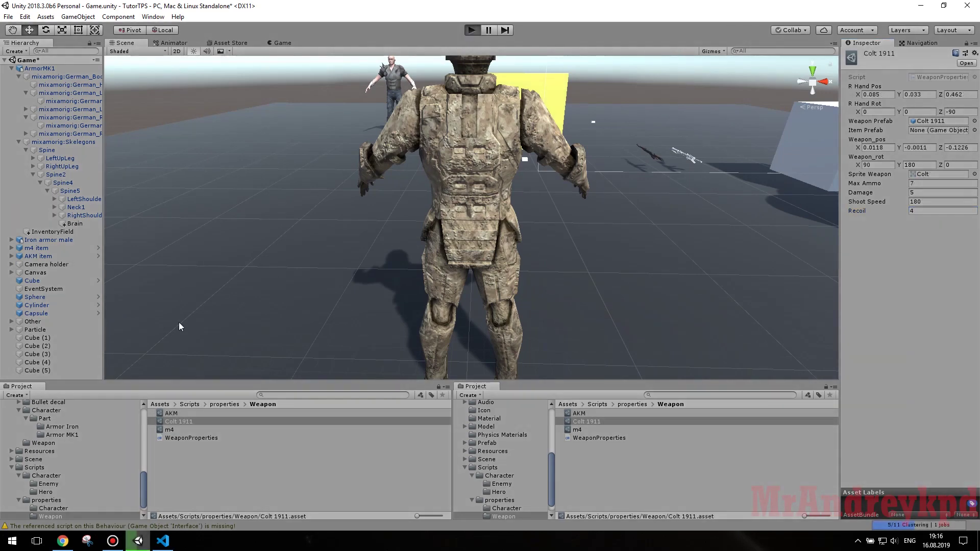
click(160, 546)
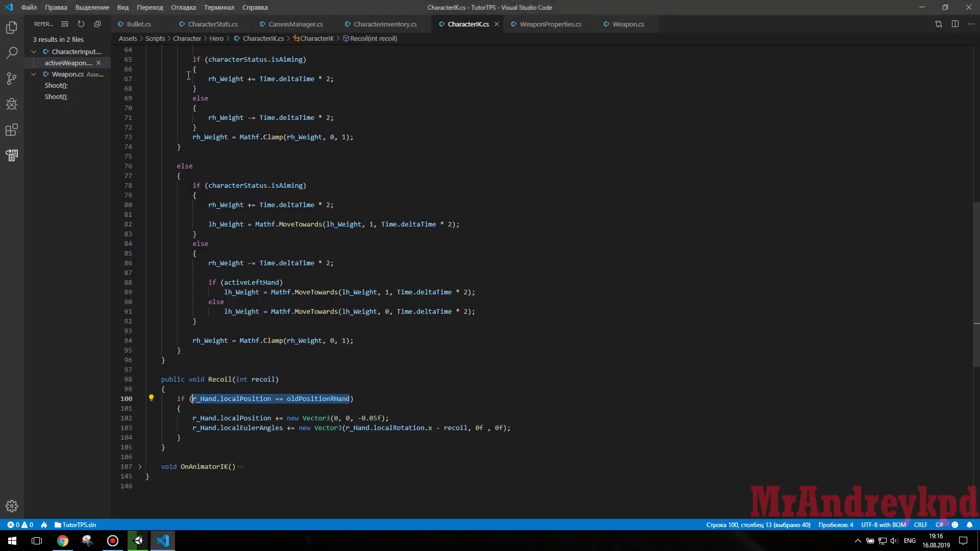
click(374, 26)
click(453, 27)
- Find the Character Input script field in Unity's Inspector and open it in VS Code
click(134, 542)
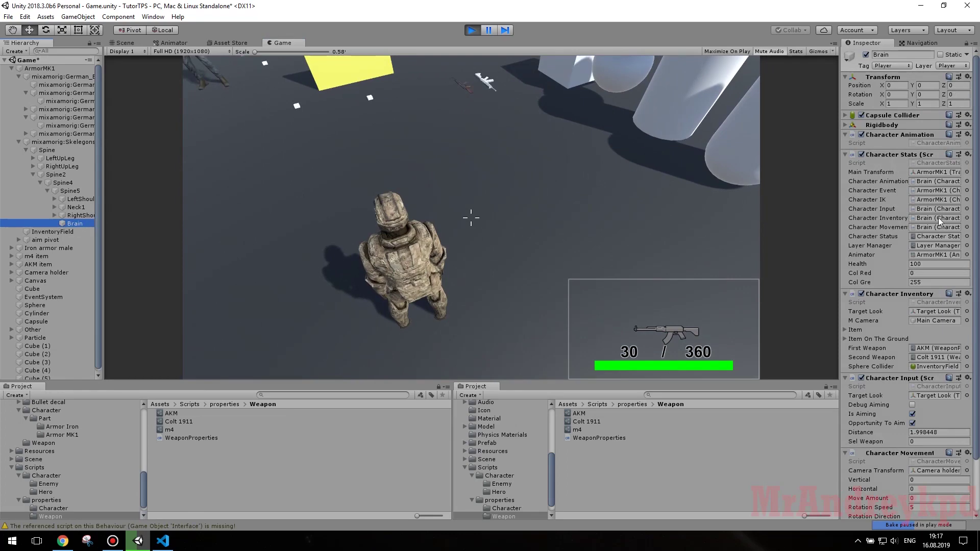
scroll(914, 384, down, 1)
click(927, 358)
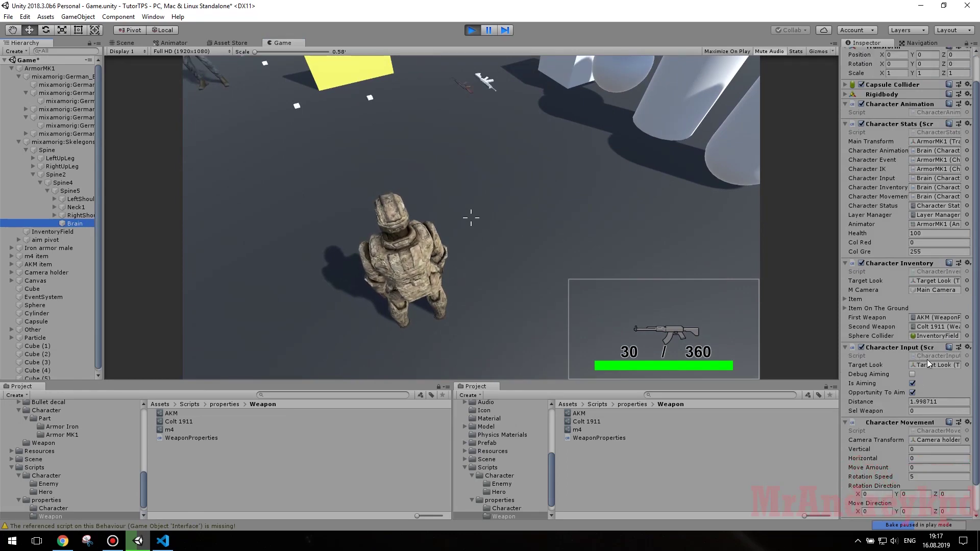
key(alt+Tab)
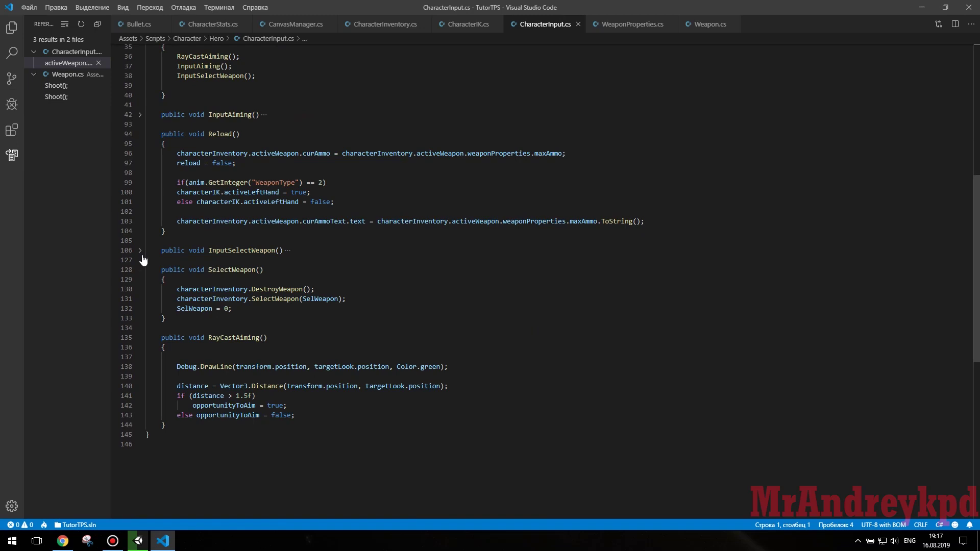
- Expand InputSelectWeapon and place the cursor after the aiming check on line 108
click(140, 250)
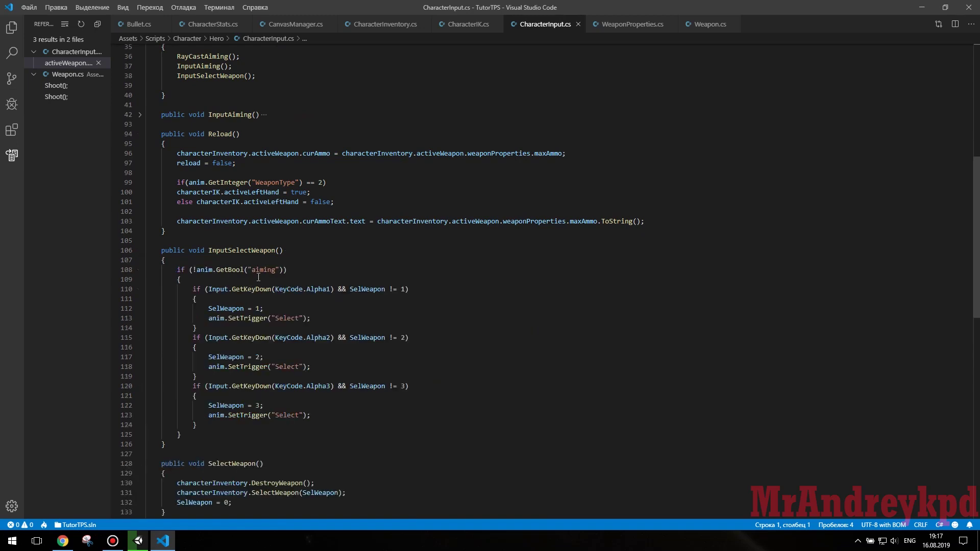
drag(192, 270, 282, 269)
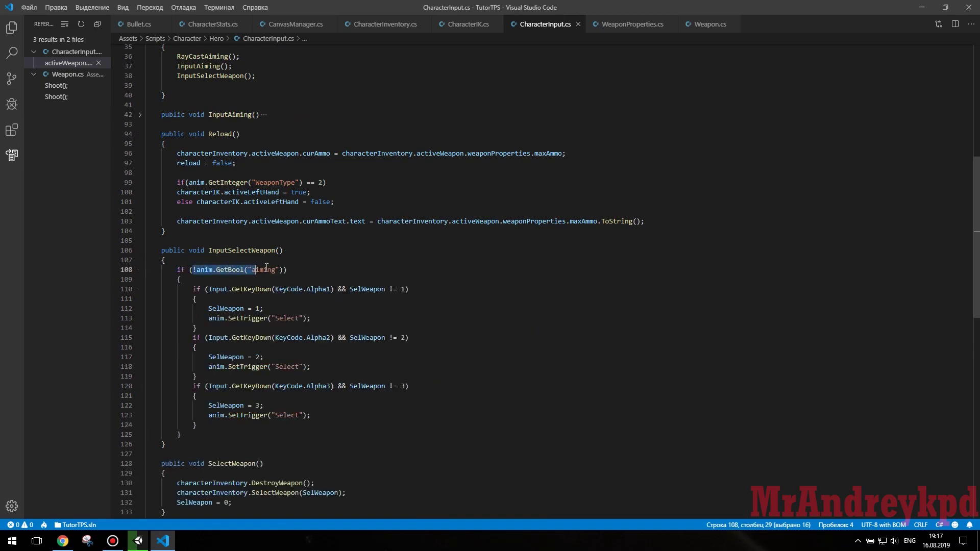
click(283, 269)
scroll(290, 263, up, 6)
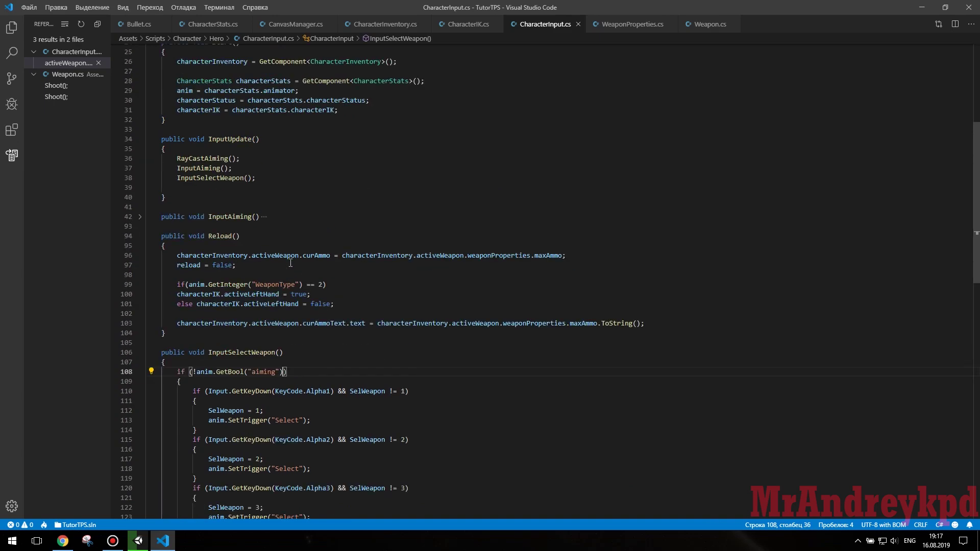
scroll(290, 262, down, 3)
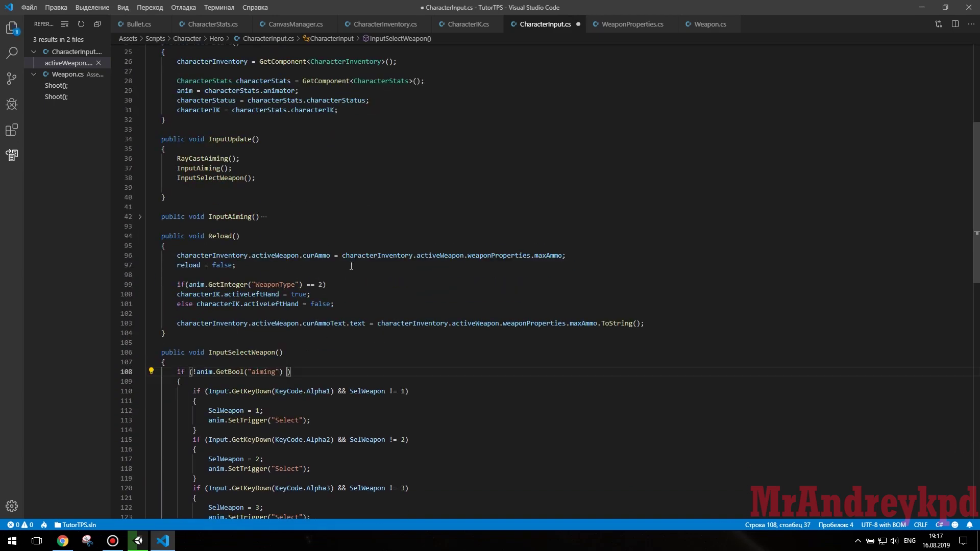
- Append && !reload to the line 108 condition and save CharacterInput.cs
text(^)
key(BackSpace)
key(alt+shift)
key(alt+shift)
text(&& )
text(!relo)
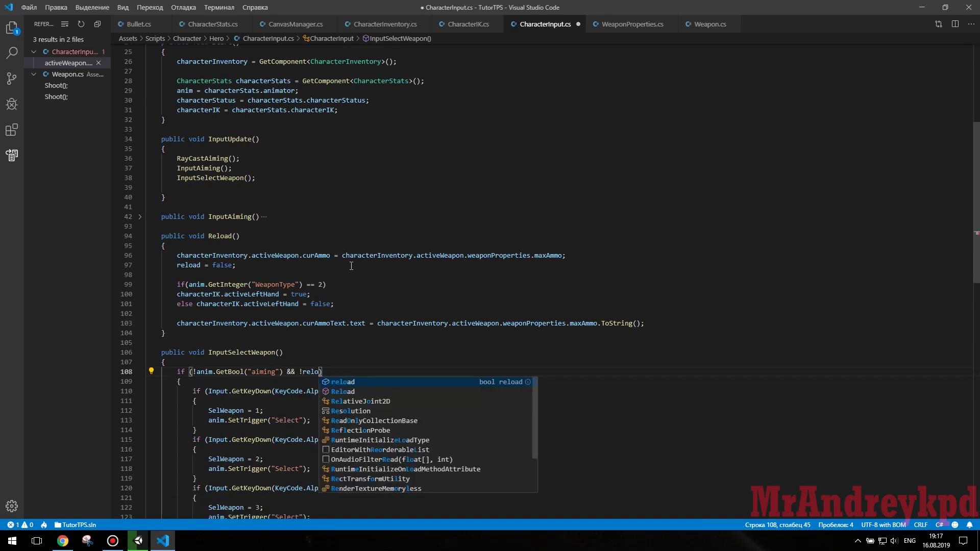
key(Return)
key(ctrl+s)
scroll(352, 266, down, 1)
scroll(355, 265, down, 5)
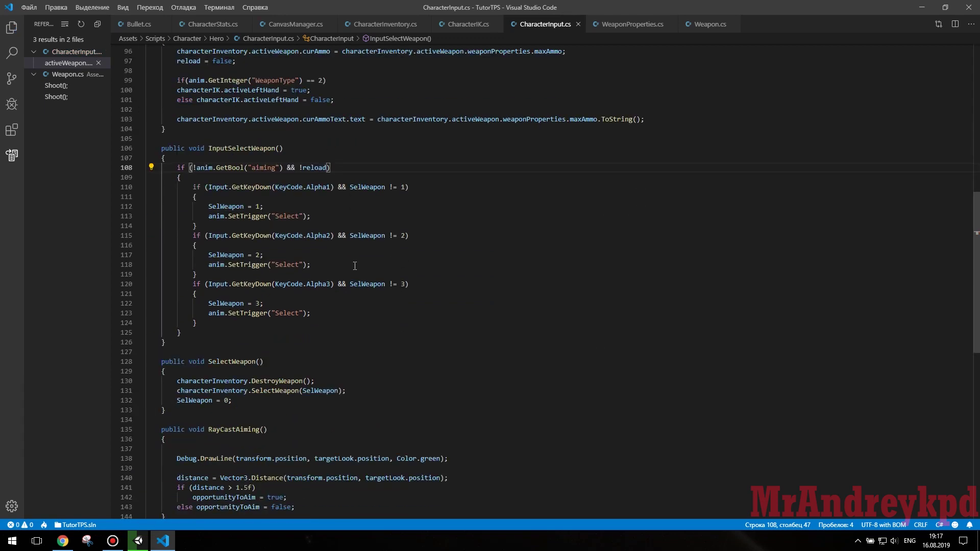
scroll(355, 266, up, 1)
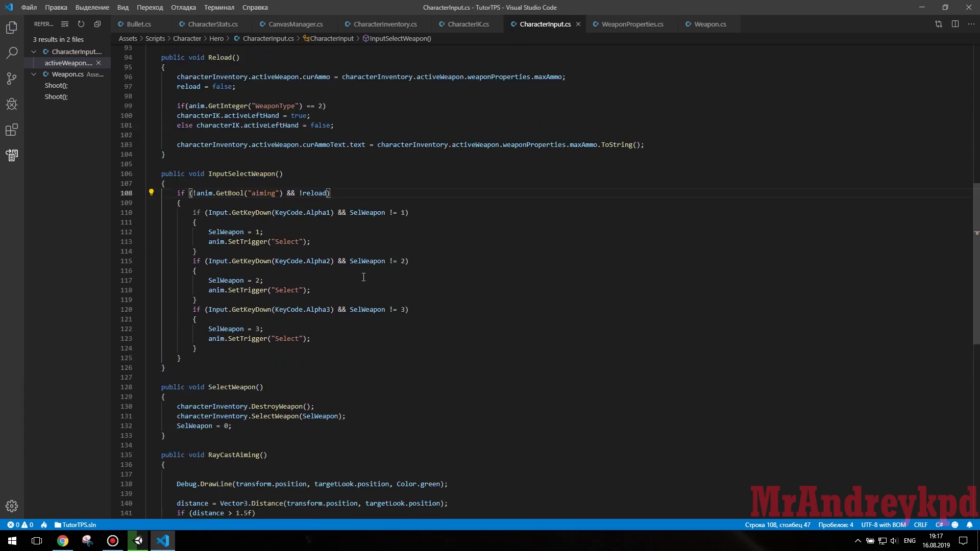
click(917, 8)
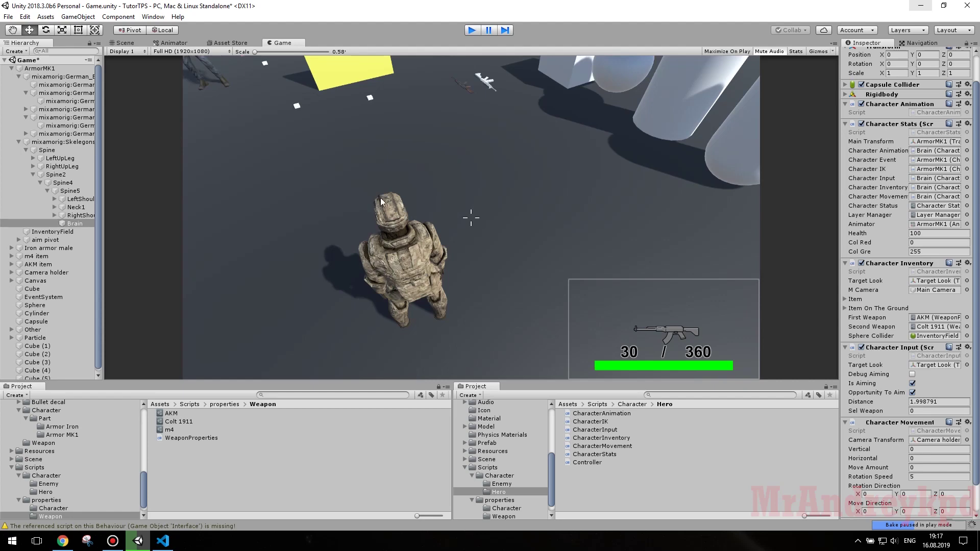
- Restart play mode, fire the Colt 1911 down to 7 rounds, then exit play mode
key(ctrl+p)
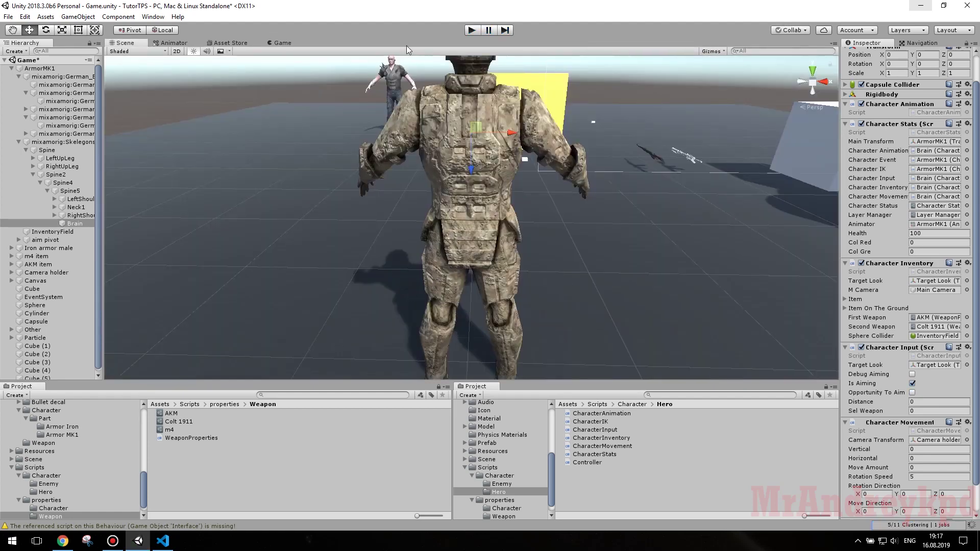
click(470, 32)
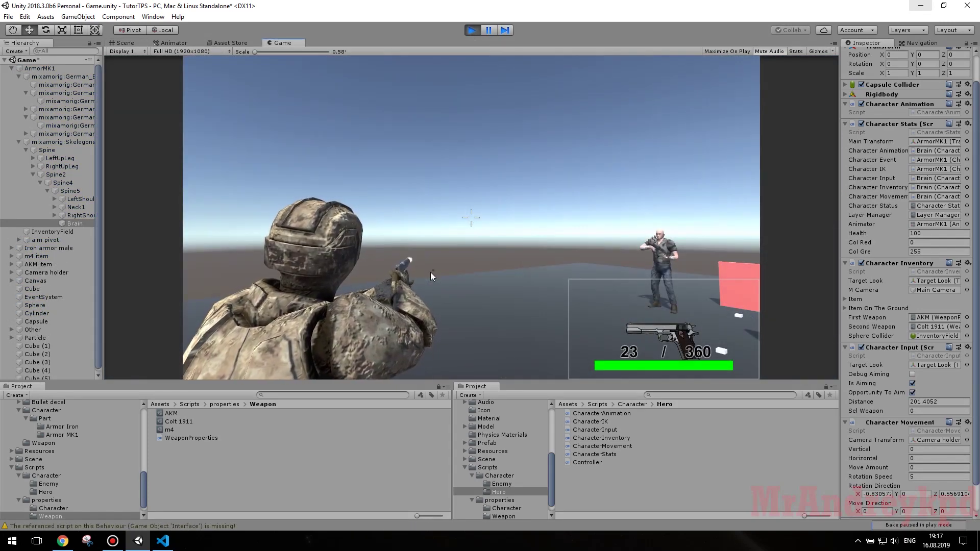
drag(430, 271, 431, 274)
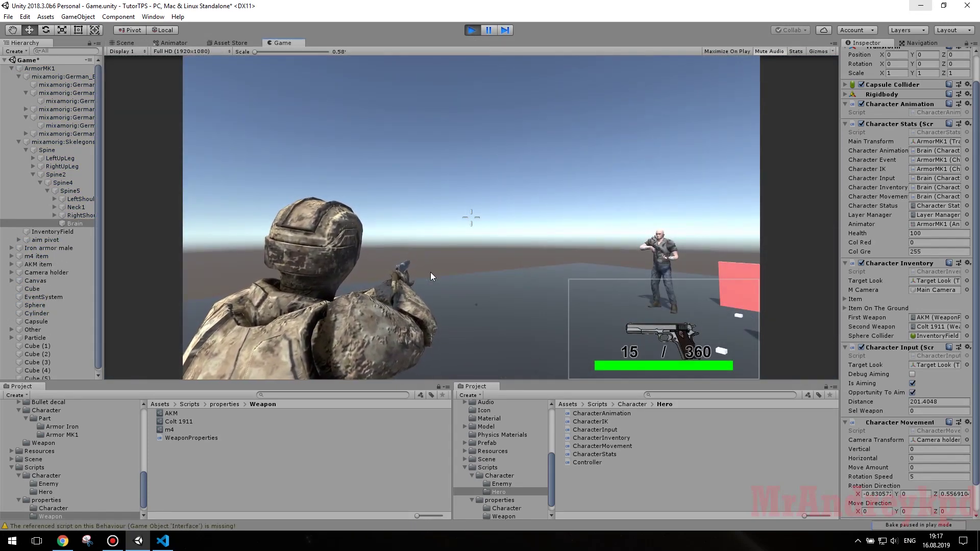
key(ctrl+p)
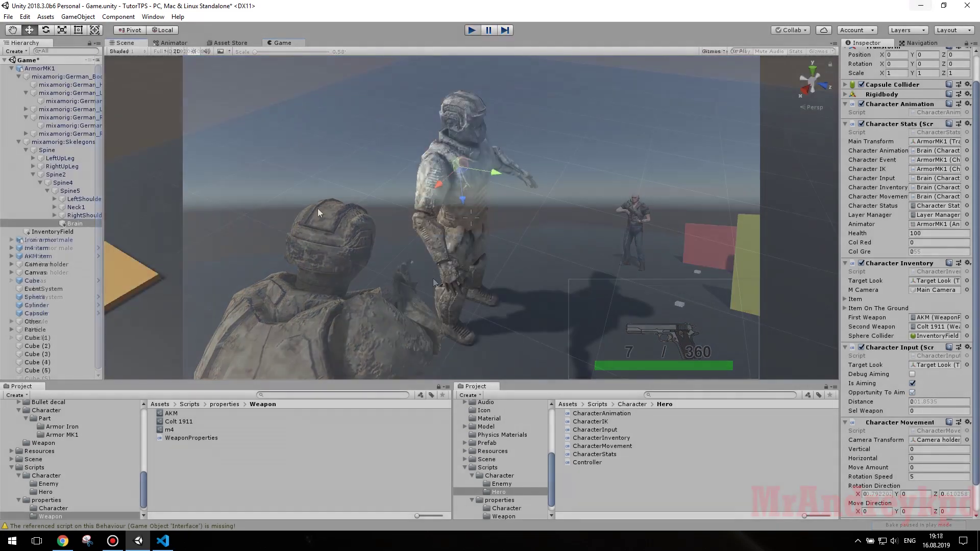